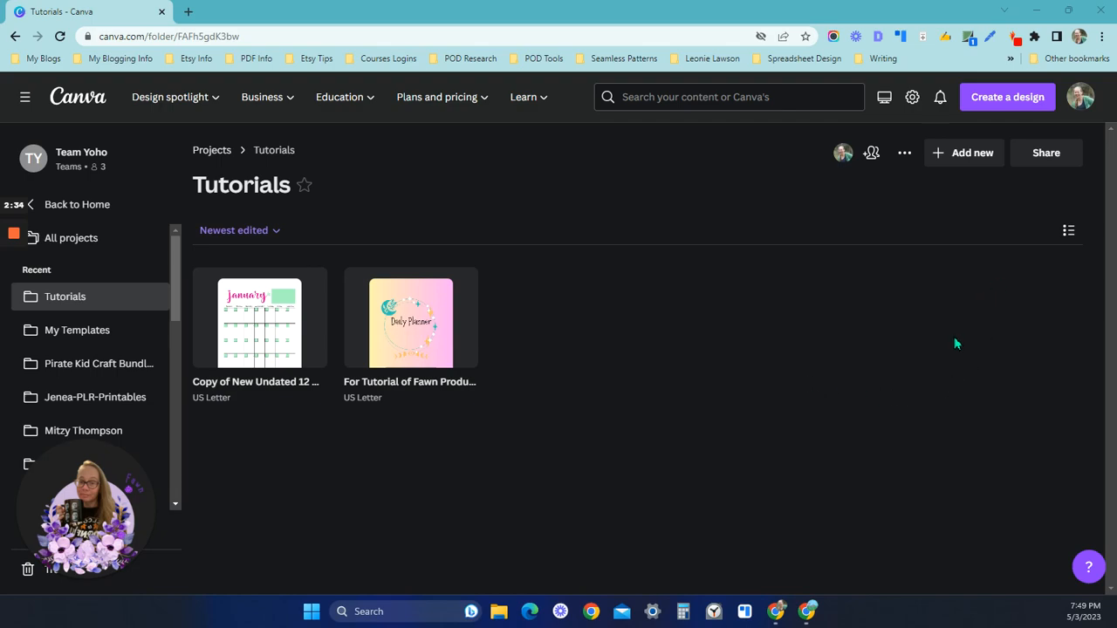
Browse the preset types for a new design and search them for "us le"
click(1008, 99)
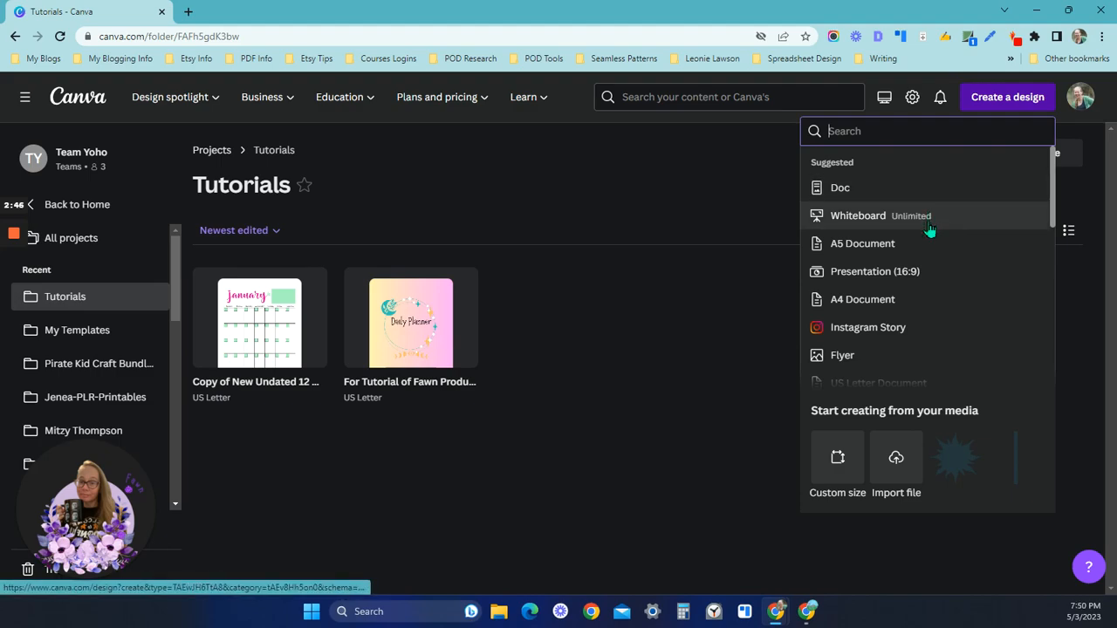
scroll(916, 271, down, 2)
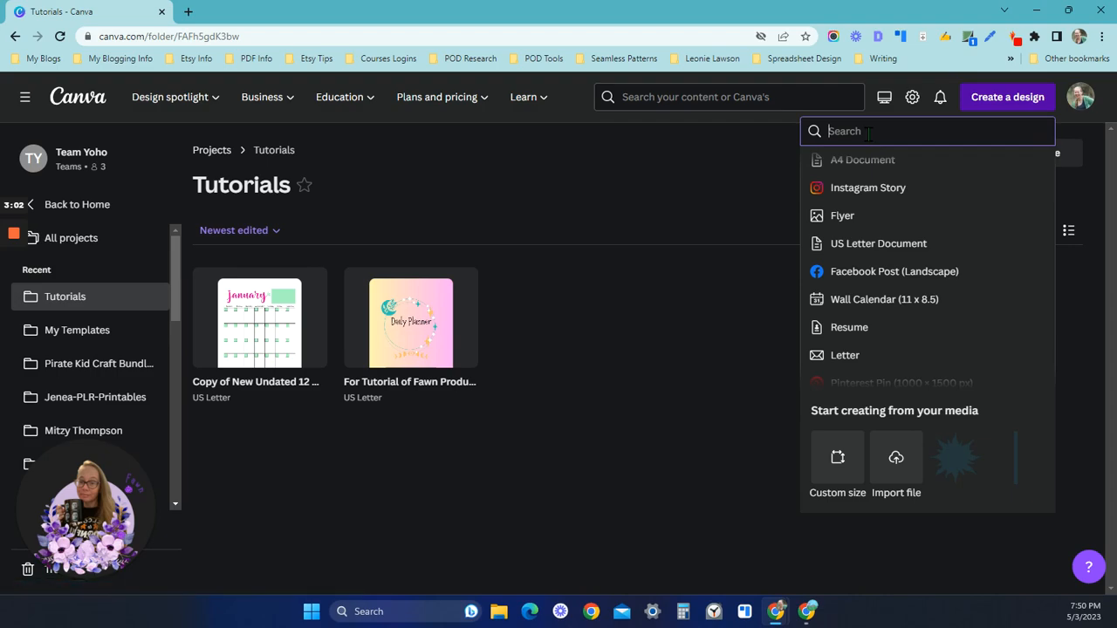
text(us)
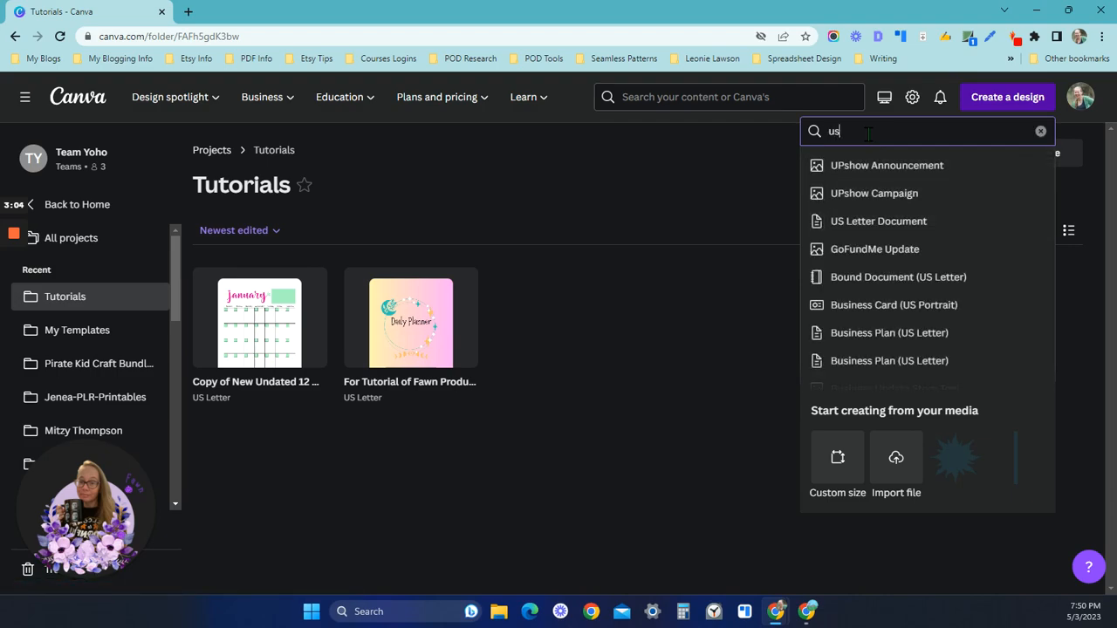
text( le)
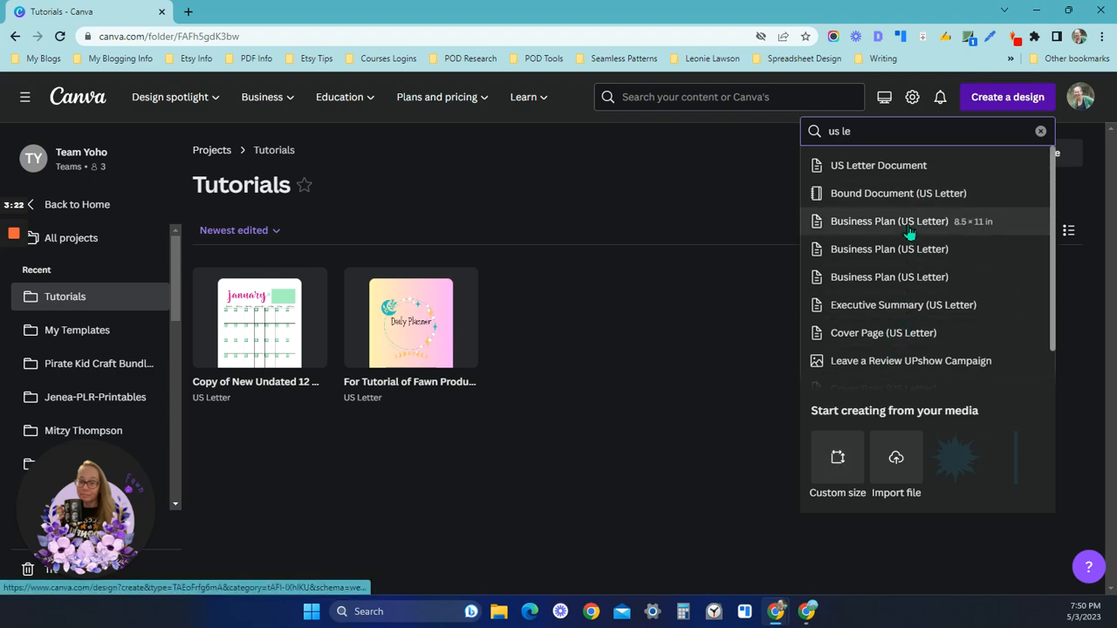
Set up a new custom-size design in inches, 8.5 wide by 11 high
click(837, 460)
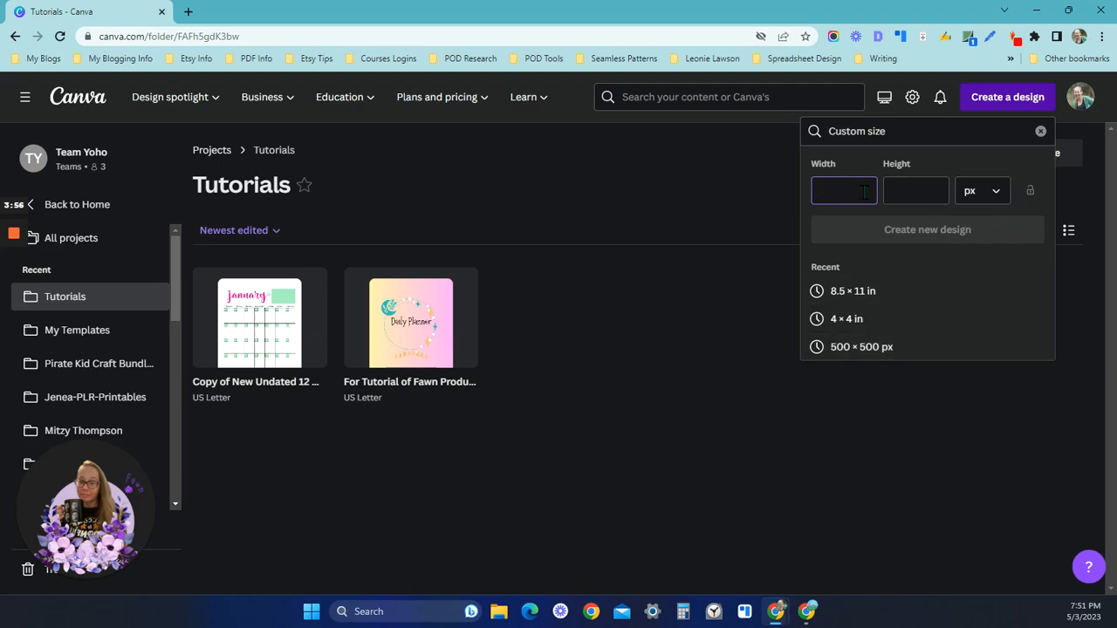
click(1001, 199)
click(988, 258)
click(845, 191)
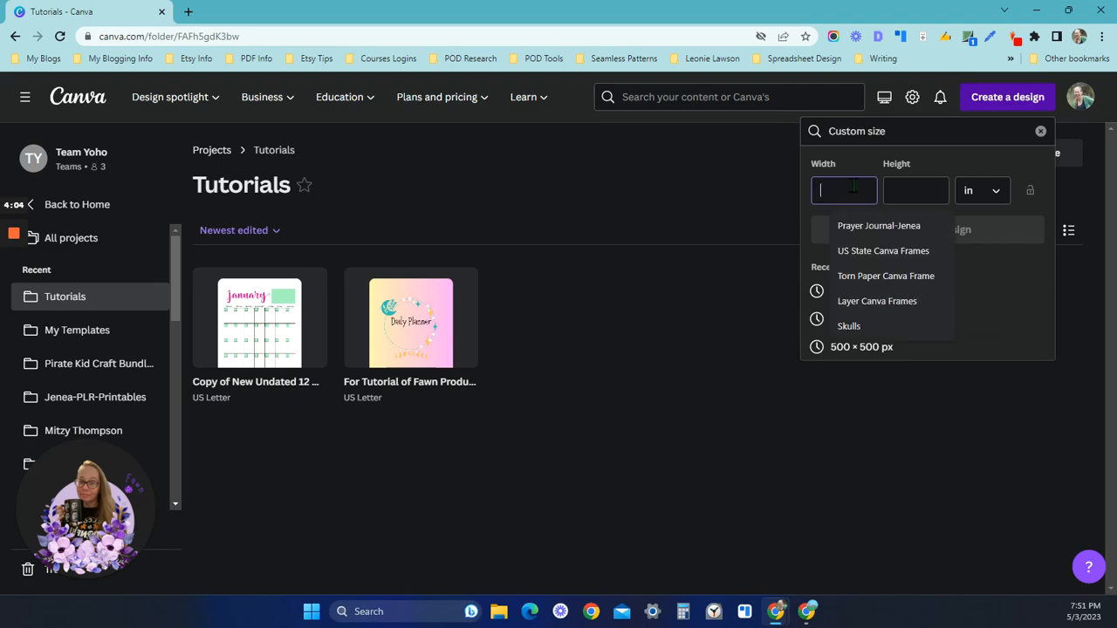
text(8.)
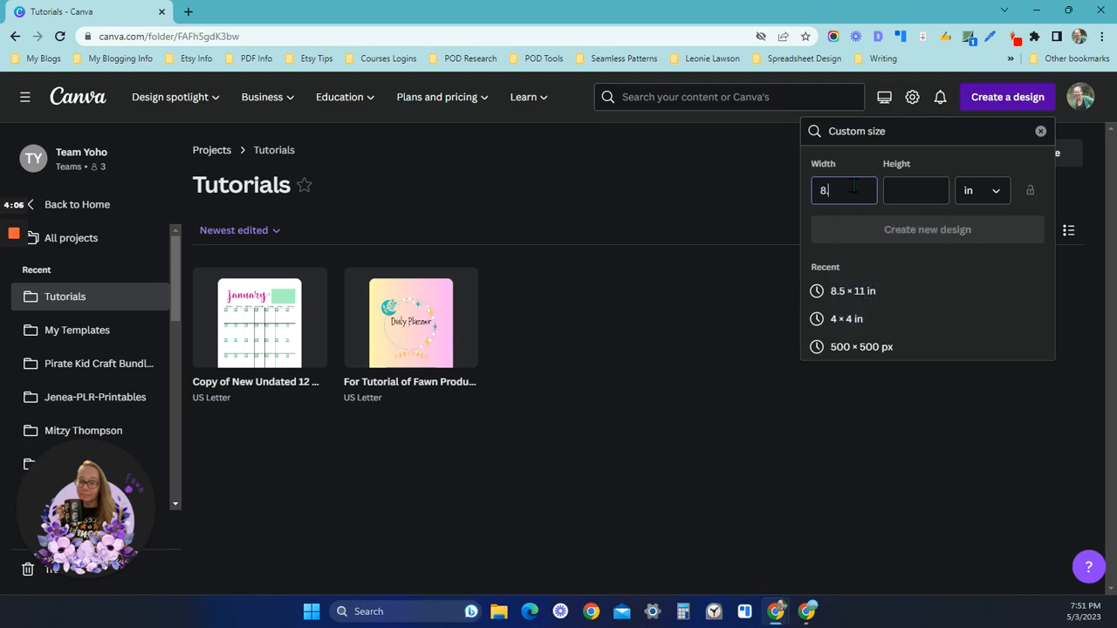
text(5)
click(918, 191)
text(11)
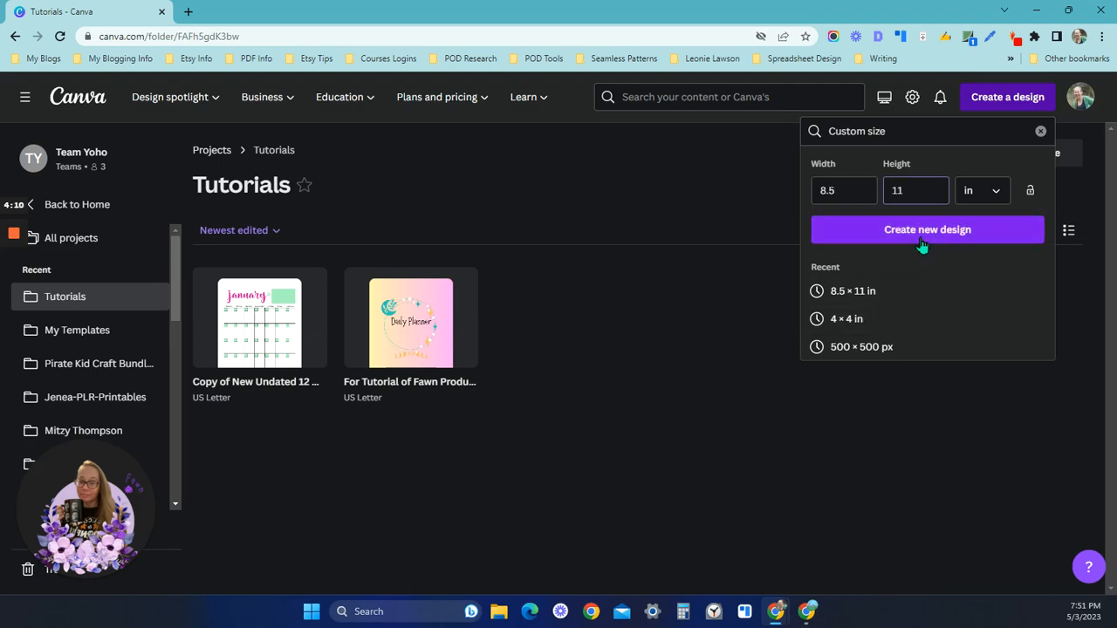
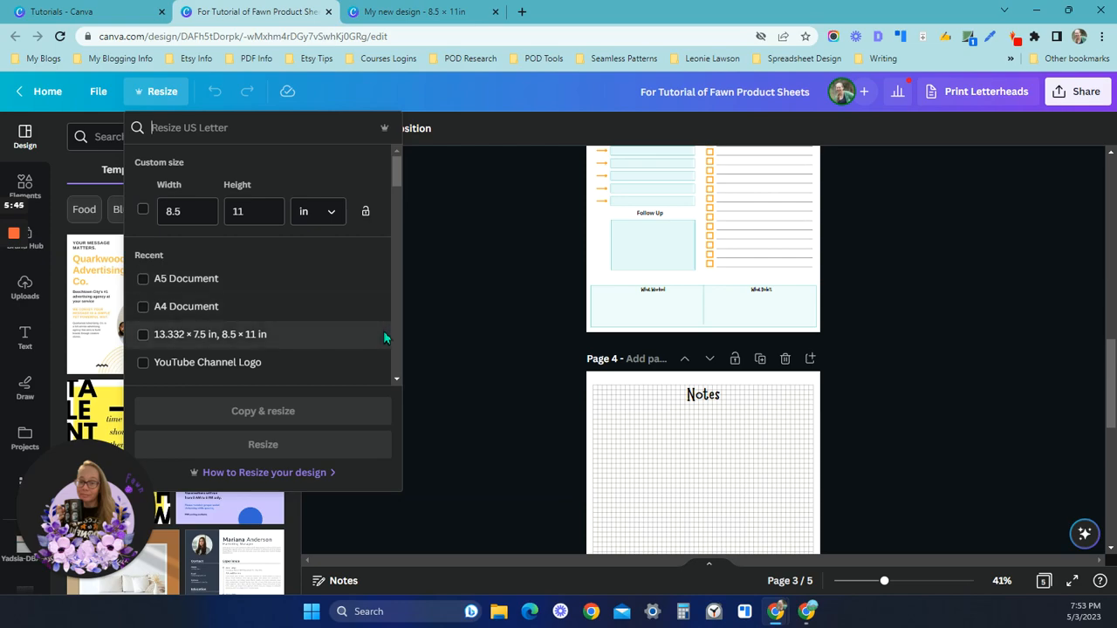
Create a resized copy of the product sheets design in the A5 Document format
click(279, 280)
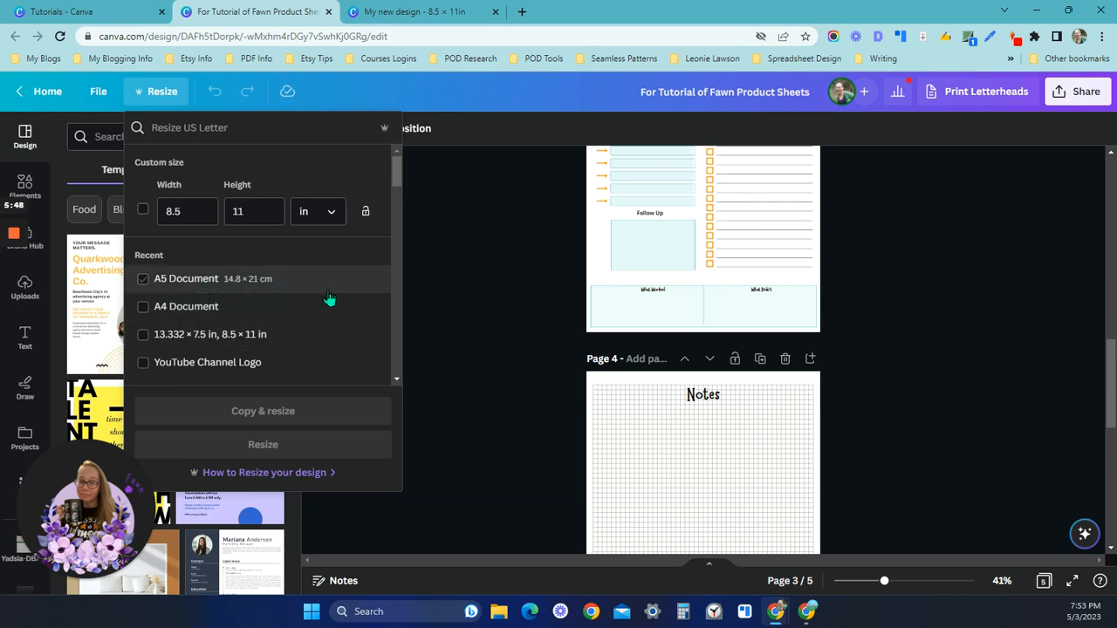
click(148, 285)
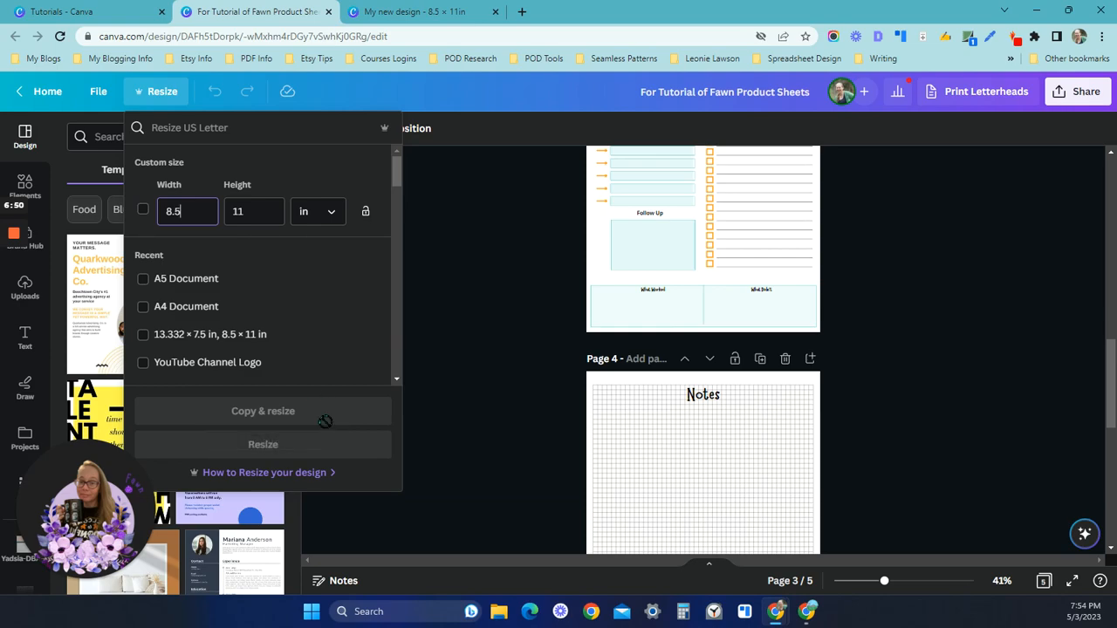
click(214, 288)
click(144, 280)
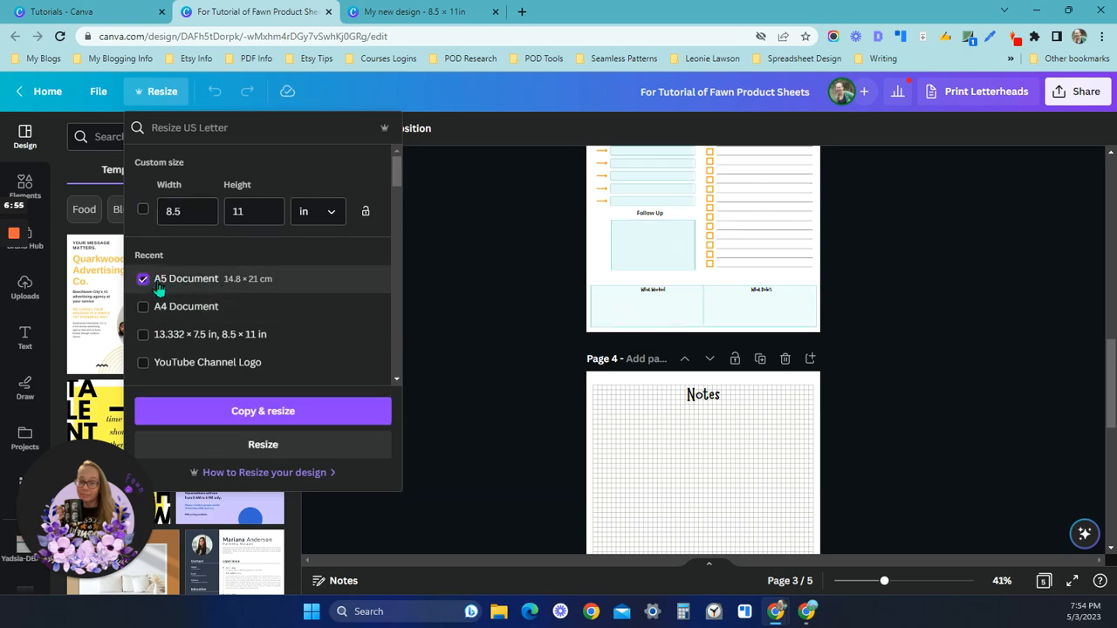
click(292, 415)
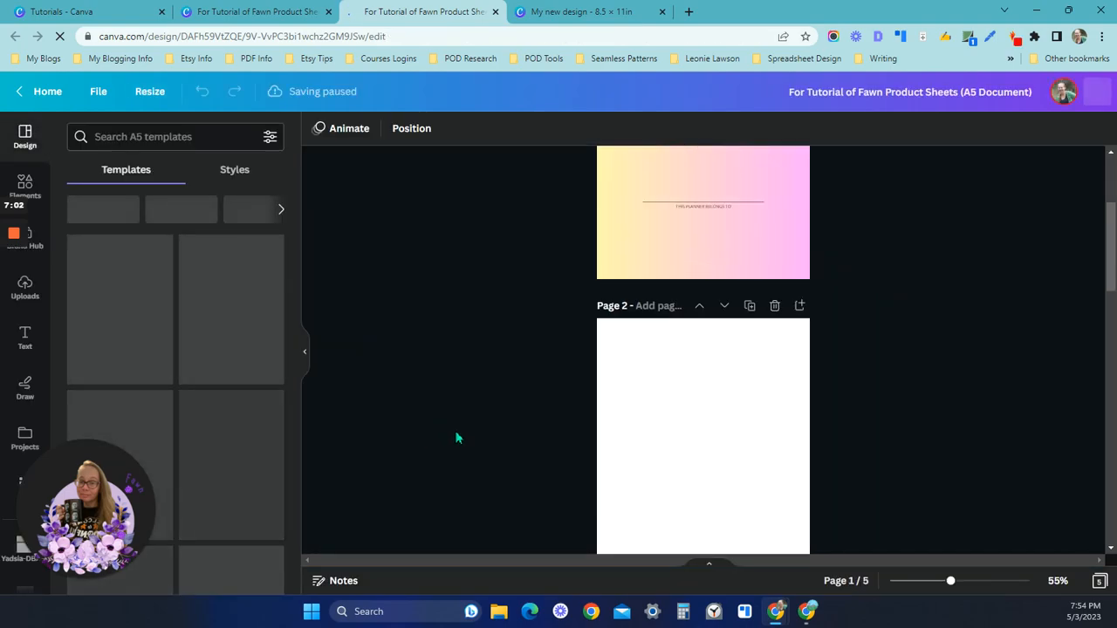
Examine the Daily To Do's and Notes pages of the A5 copy and compare their layout with the original US Letter design
scroll(502, 423, down, 6)
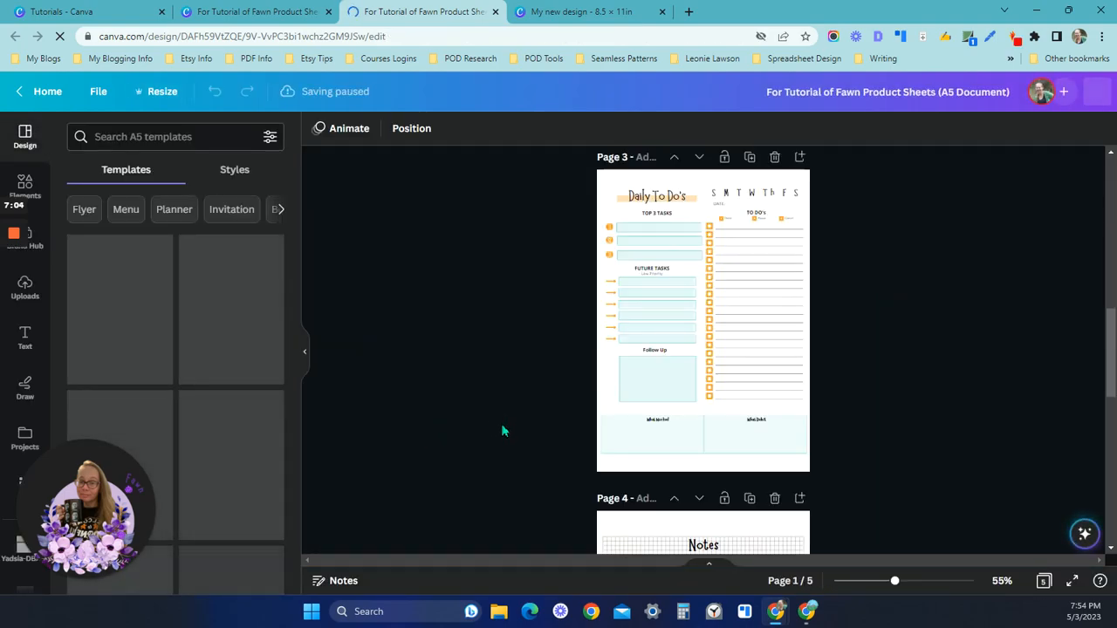
scroll(502, 426, down, 1)
scroll(593, 410, up, 1)
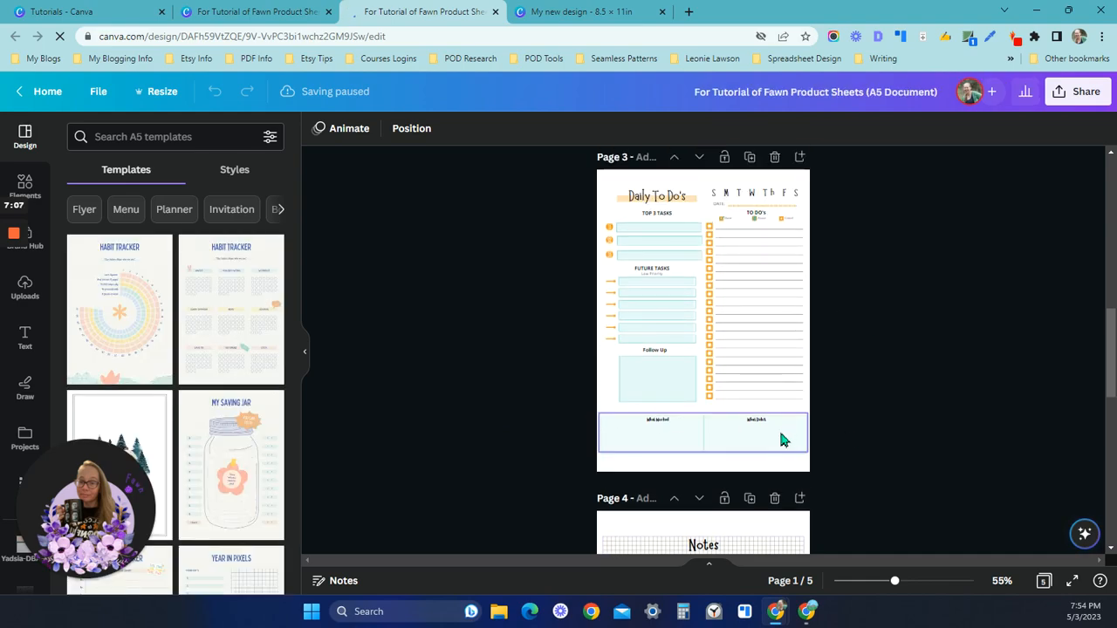
click(266, 13)
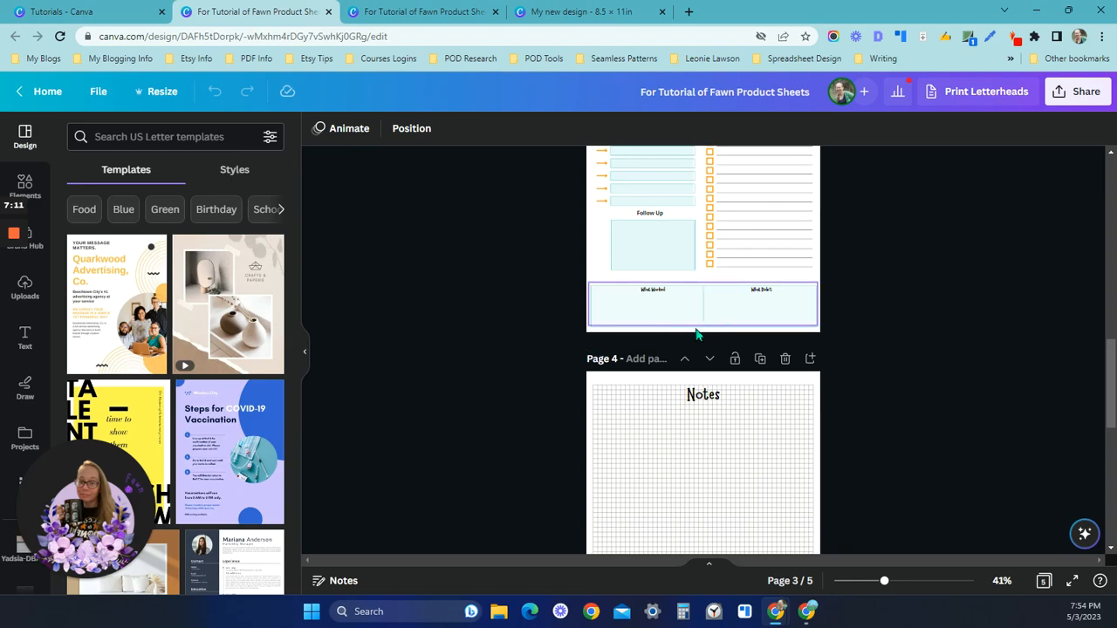
click(388, 12)
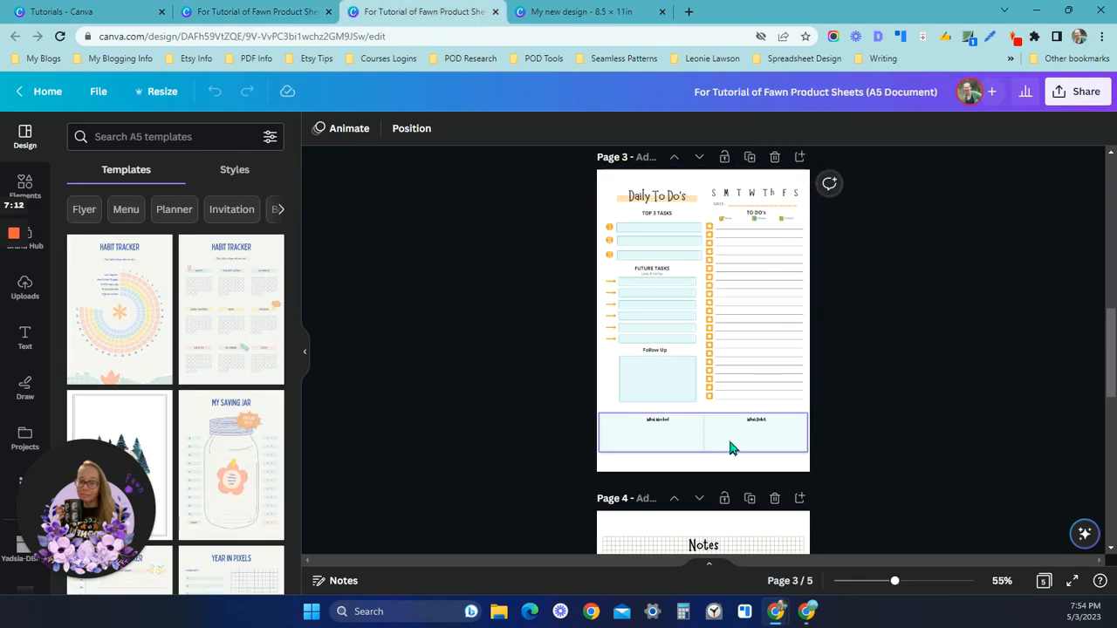
scroll(551, 406, down, 2)
scroll(551, 410, down, 2)
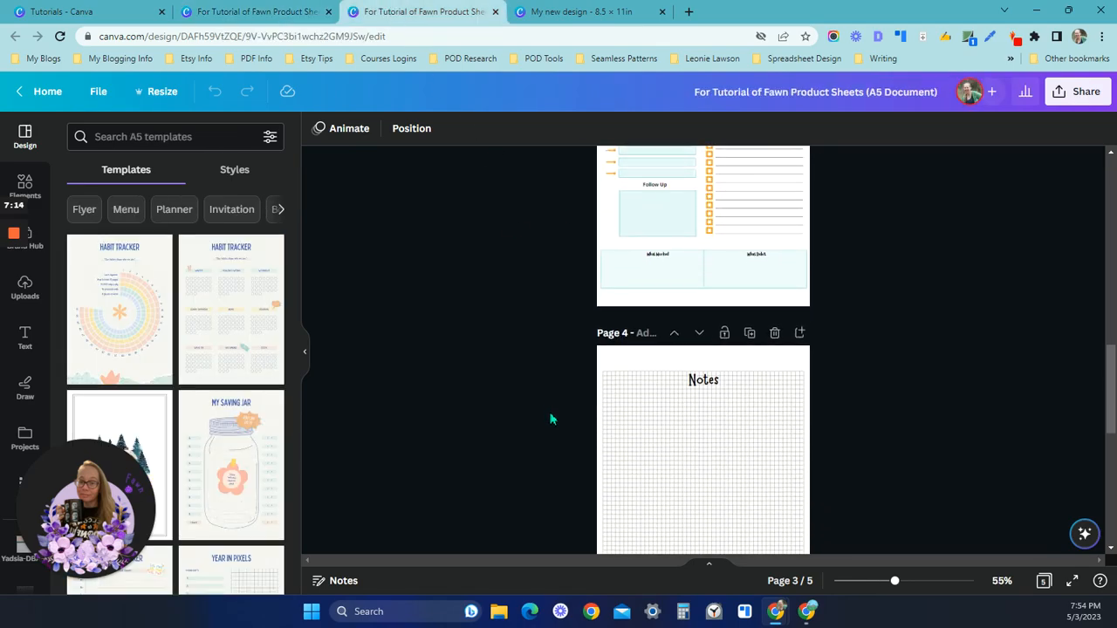
scroll(551, 414, up, 2)
scroll(551, 417, up, 1)
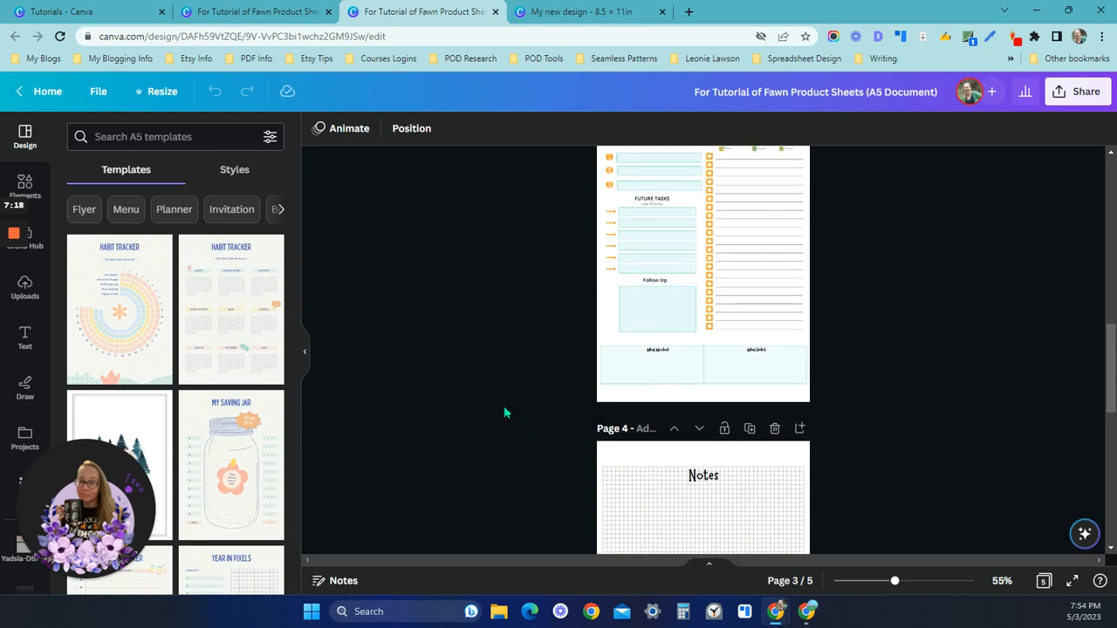
Switch to the browser window with the free Canva account and look over its home page and recent designs
click(810, 614)
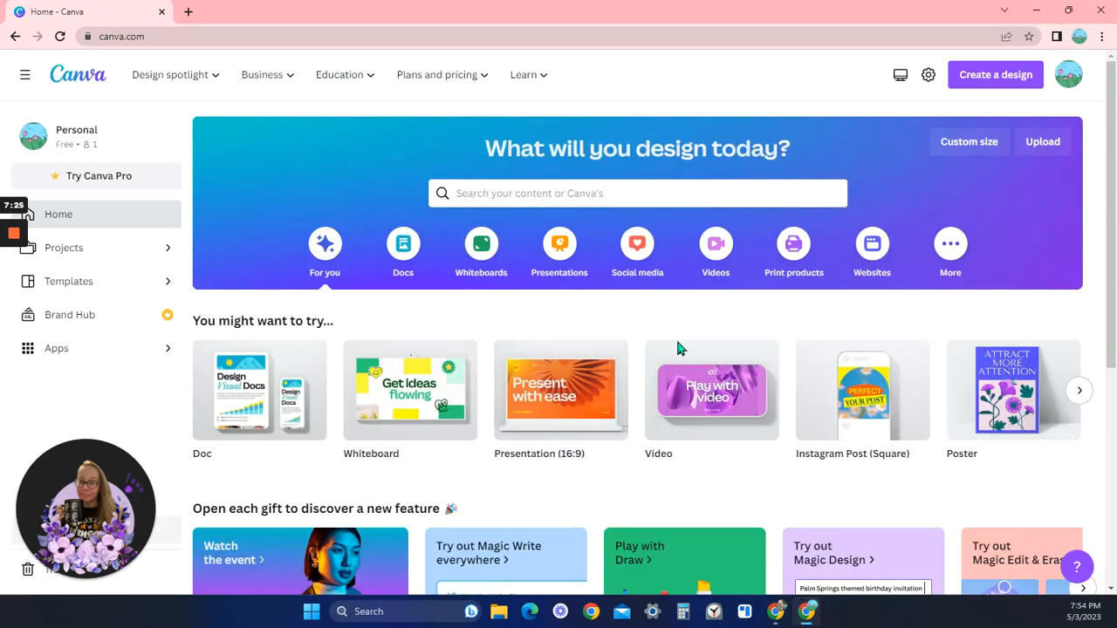
mouse_move(589, 443)
scroll(589, 443, down, 2)
scroll(588, 424, up, 2)
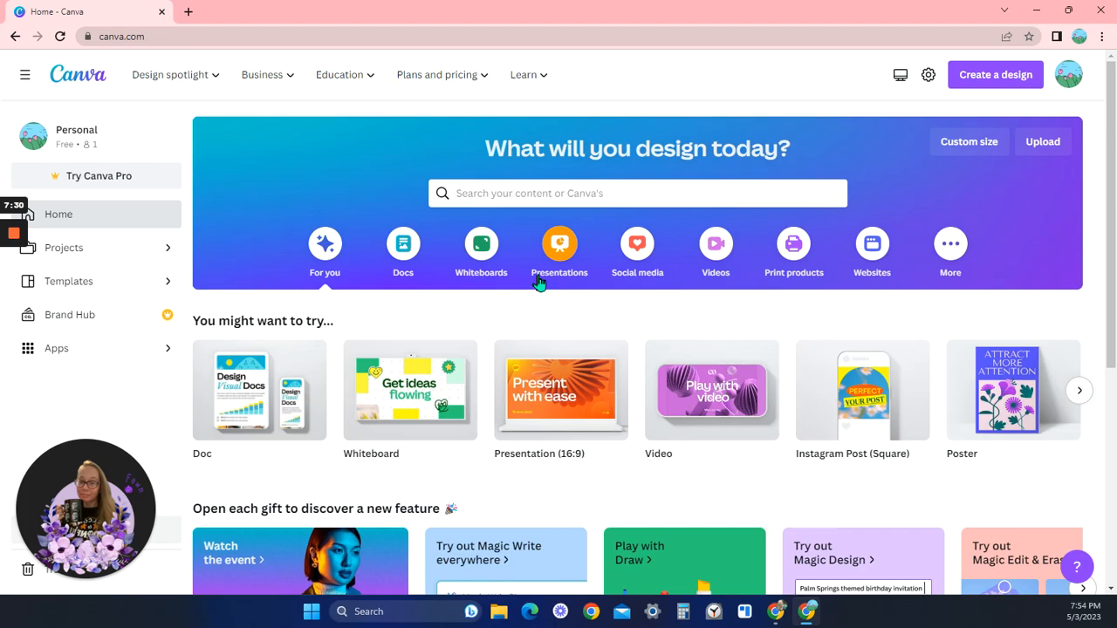
scroll(537, 282, down, 3)
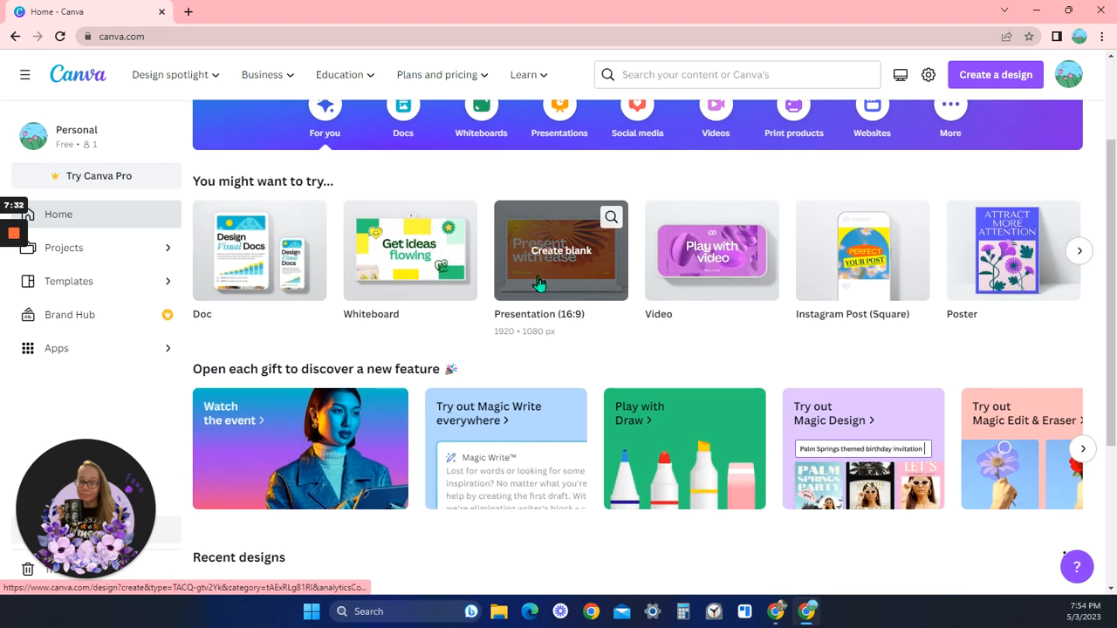
scroll(553, 406, down, 1)
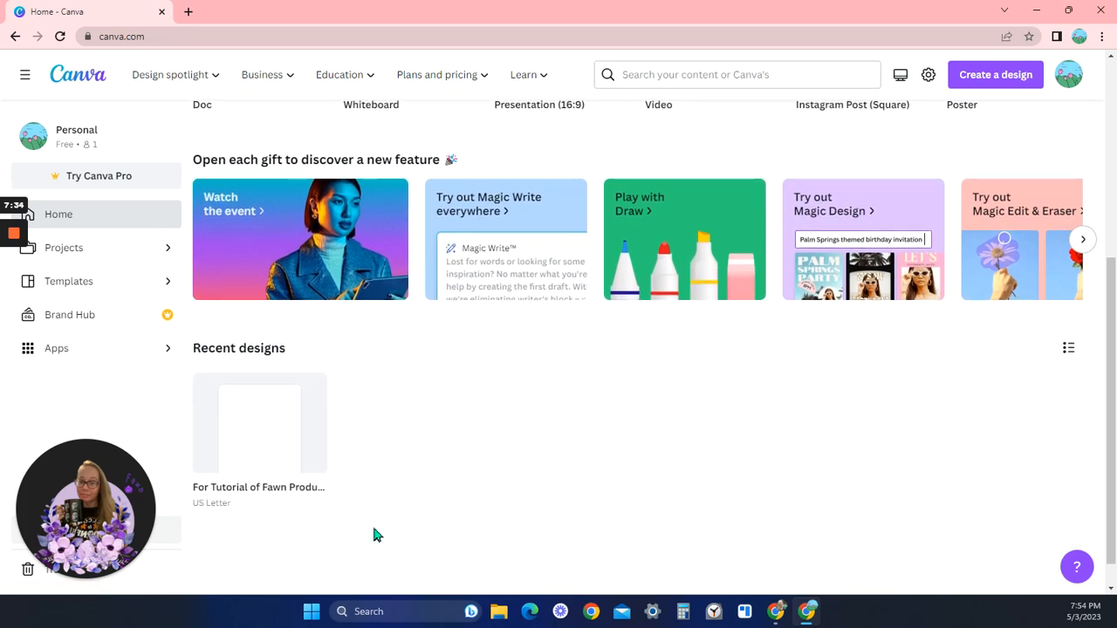
scroll(798, 436, up, 4)
scroll(316, 476, down, 3)
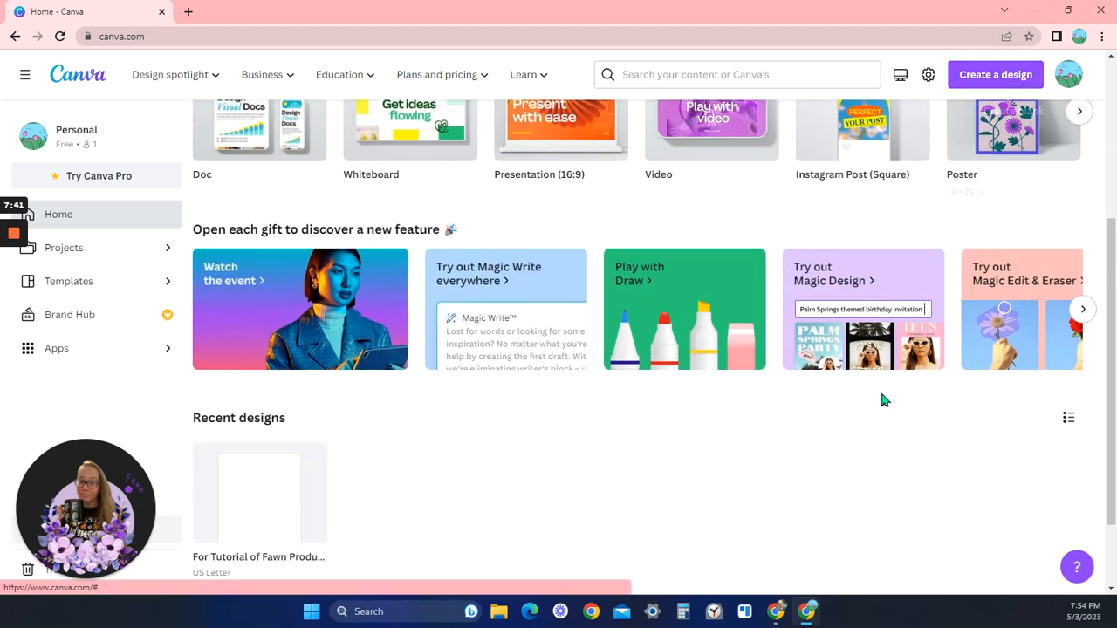
scroll(897, 380, up, 4)
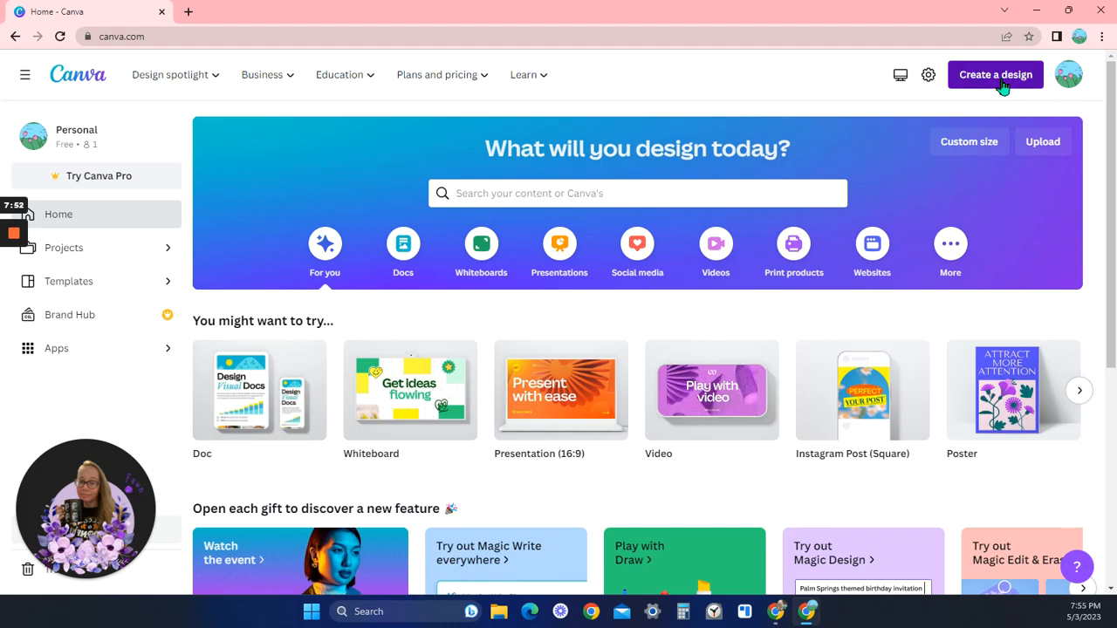
Look through the suggested design types for a new design in the free account
click(1001, 80)
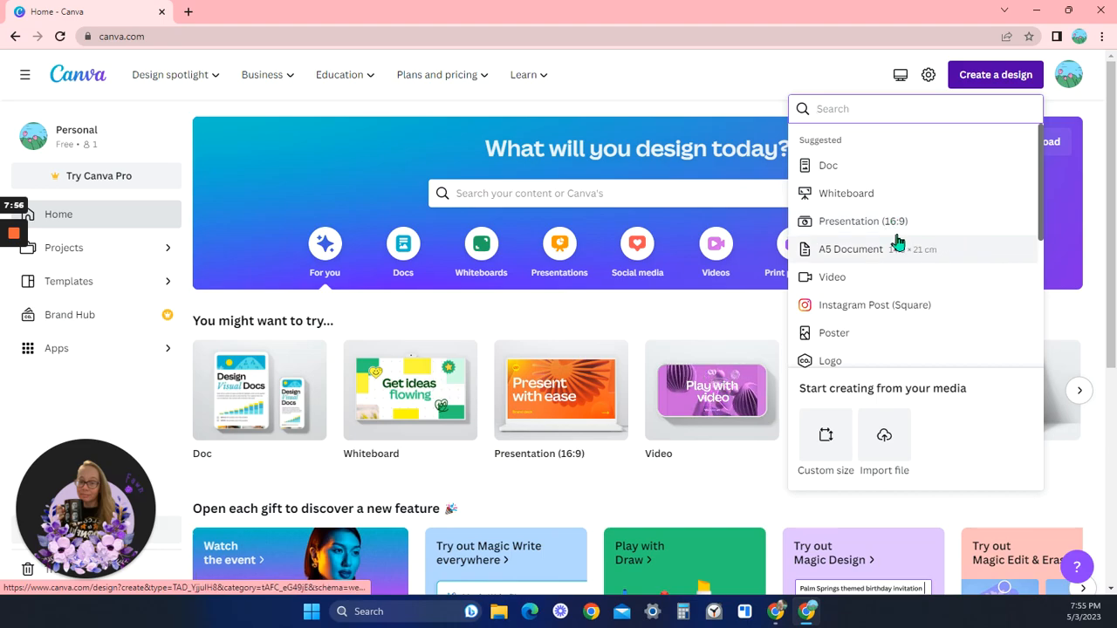
scroll(900, 246, down, 1)
scroll(890, 253, down, 3)
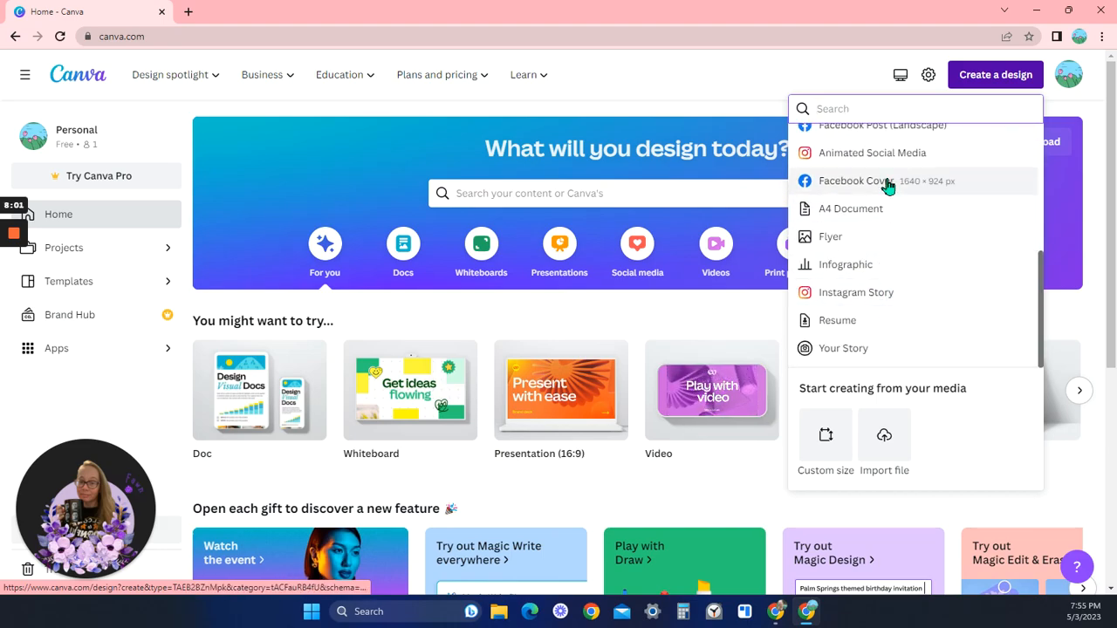
scroll(890, 209, up, 4)
scroll(895, 248, down, 4)
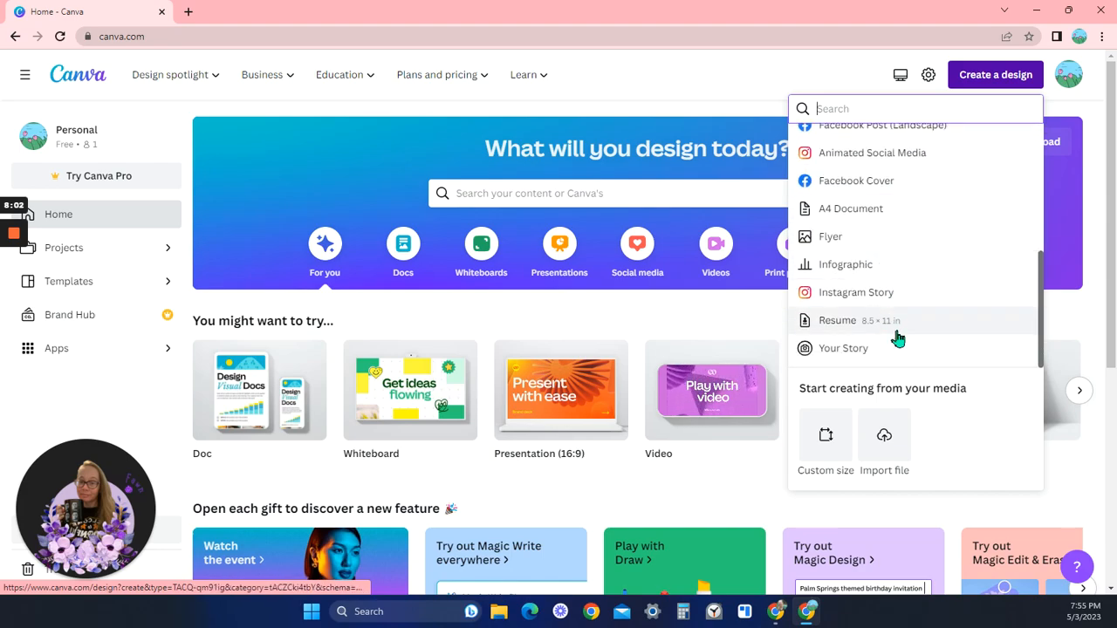
scroll(898, 240, up, 4)
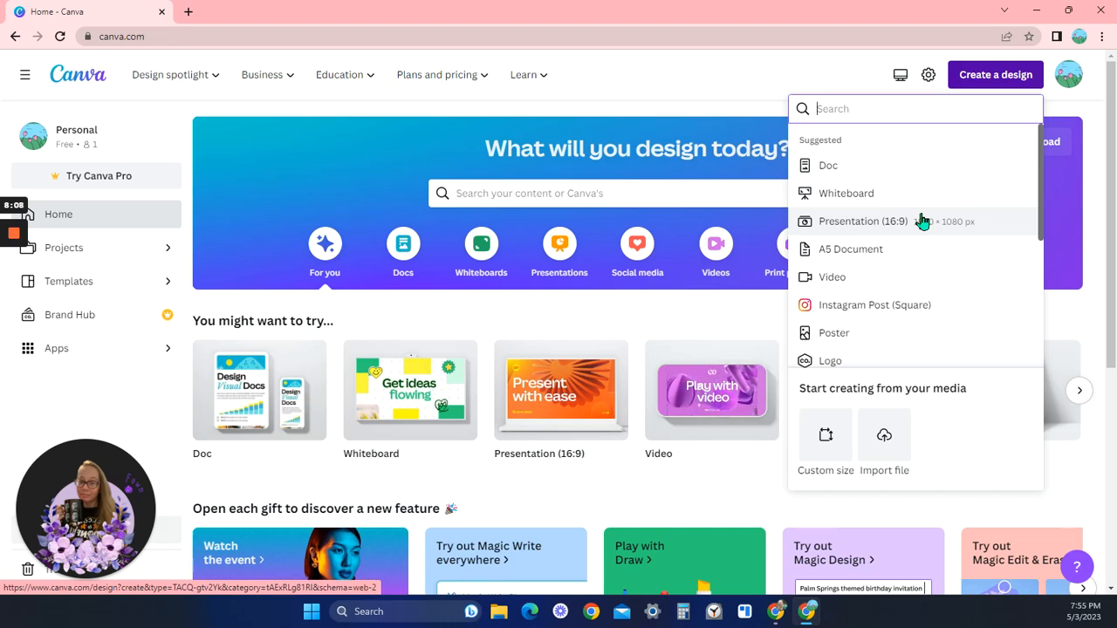
scroll(912, 252, down, 4)
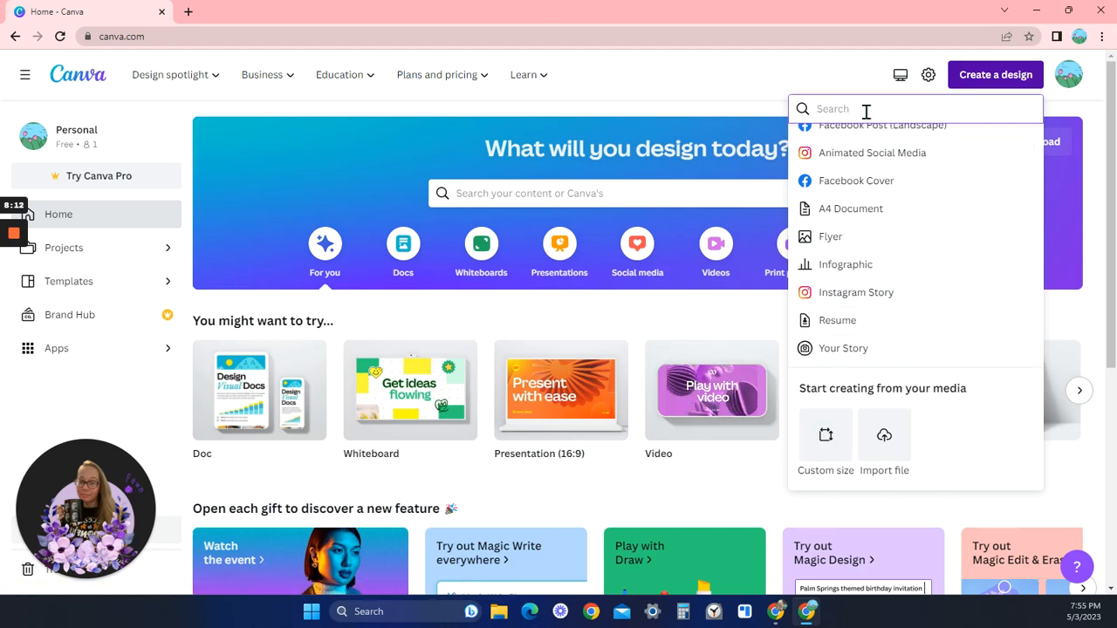
Create a blank custom-size design 8.5 in wide and 11 in high in the free account
click(825, 447)
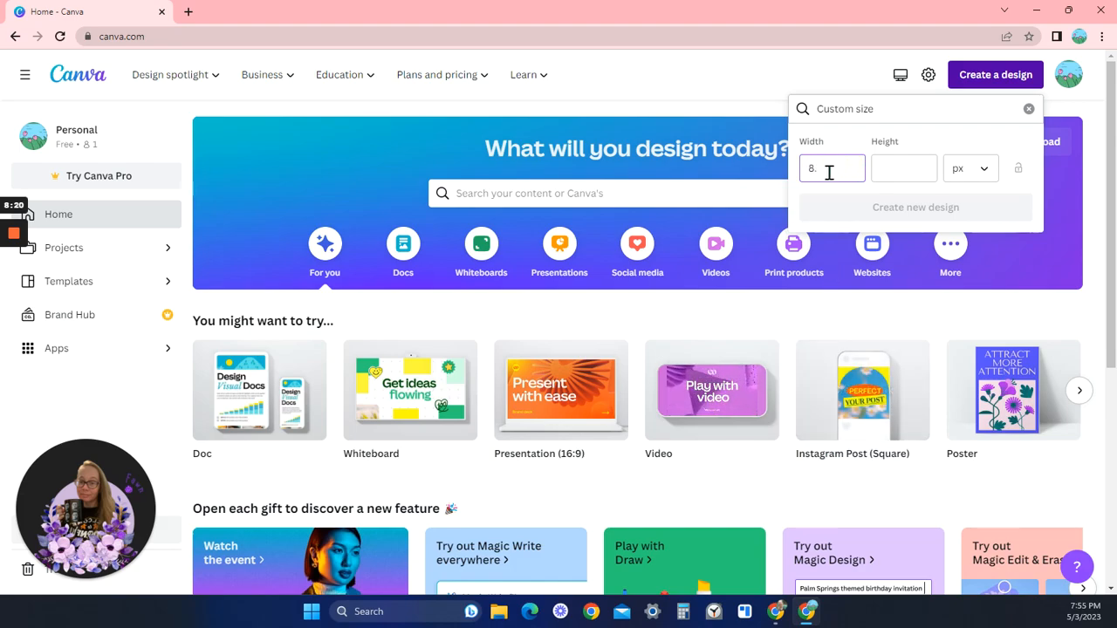
click(907, 172)
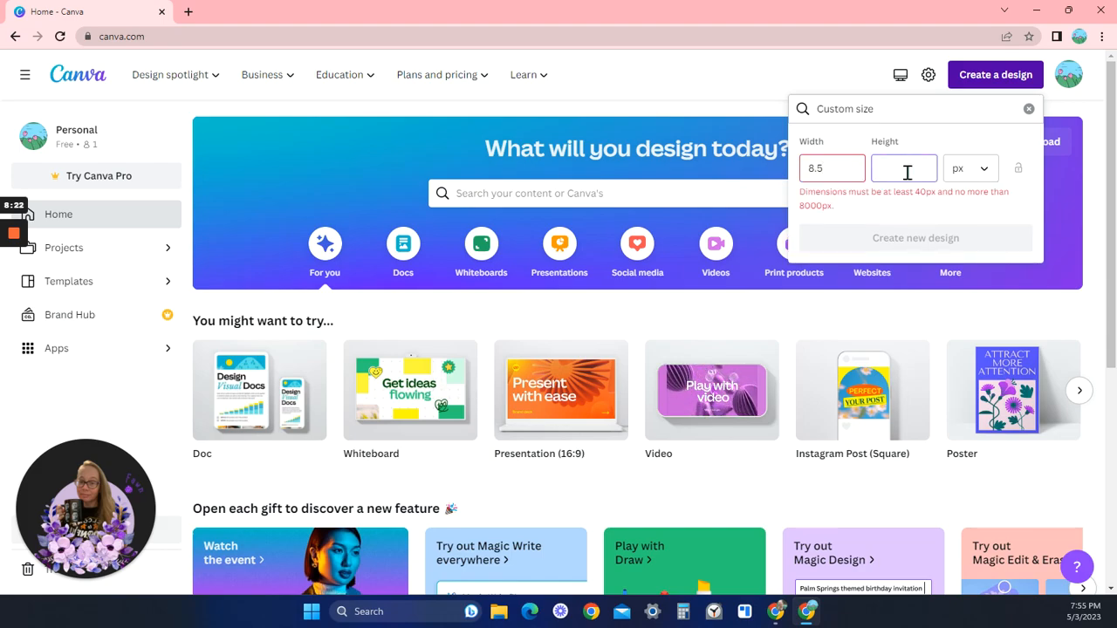
click(983, 171)
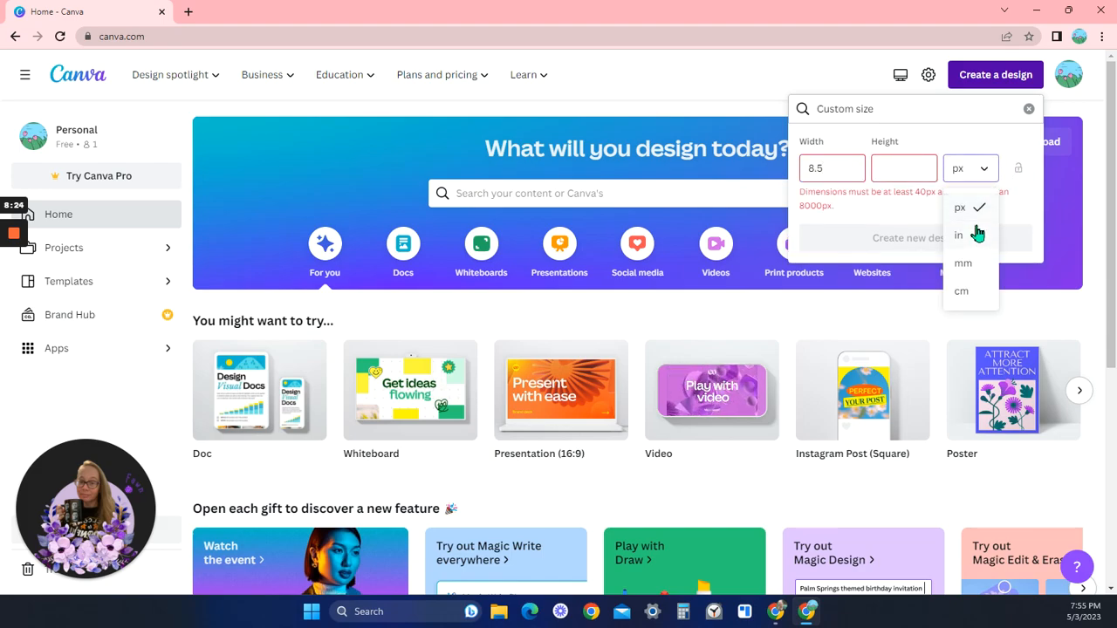
click(968, 238)
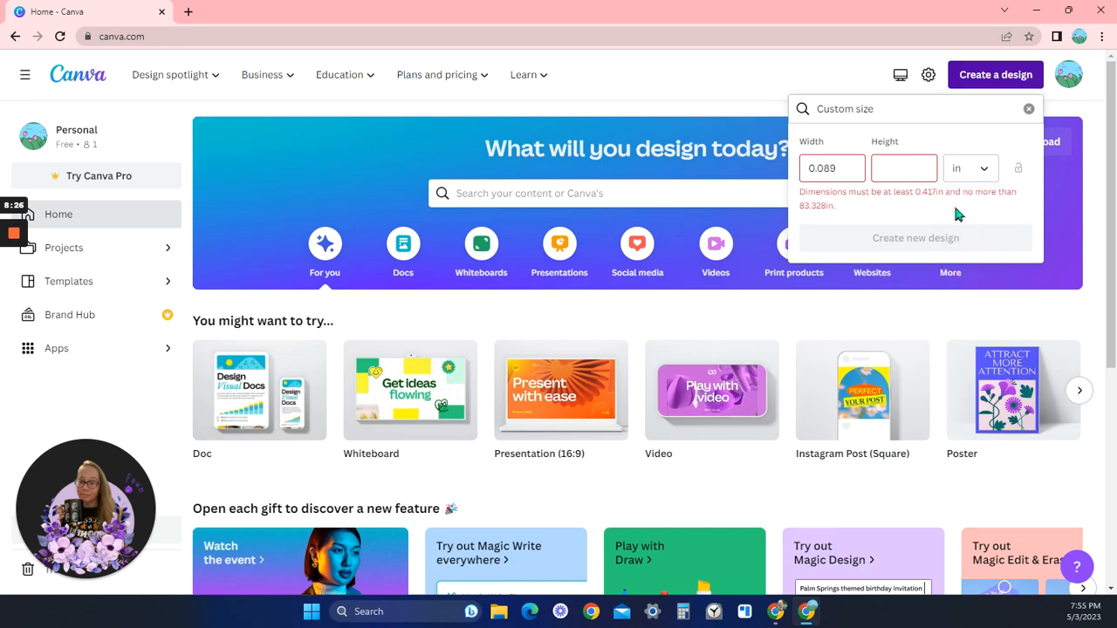
double_click(840, 166)
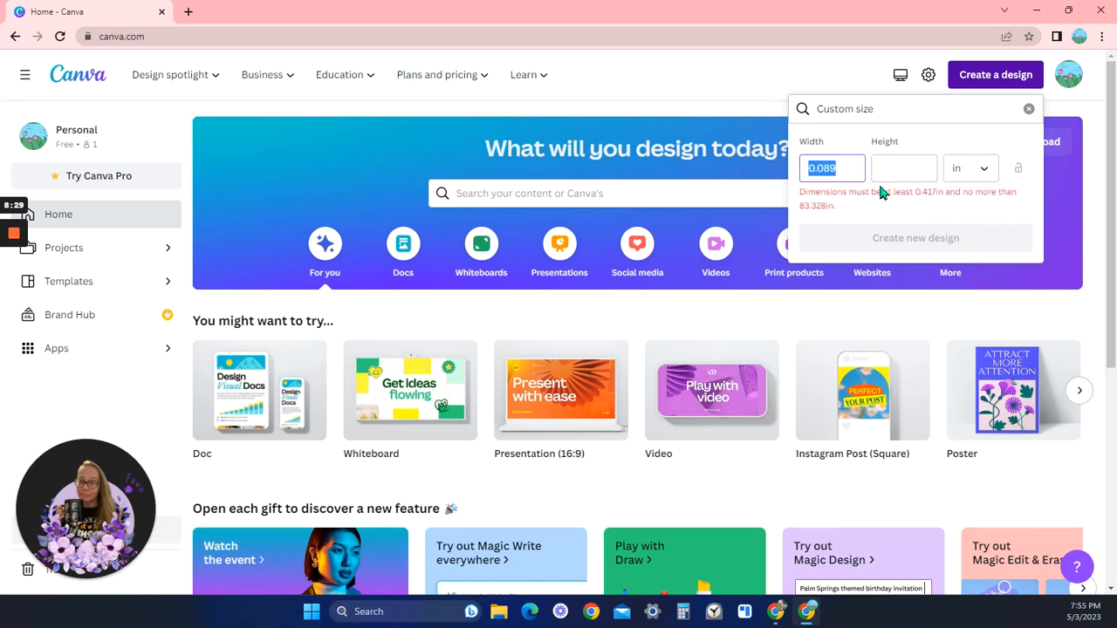
text(8.5)
click(914, 164)
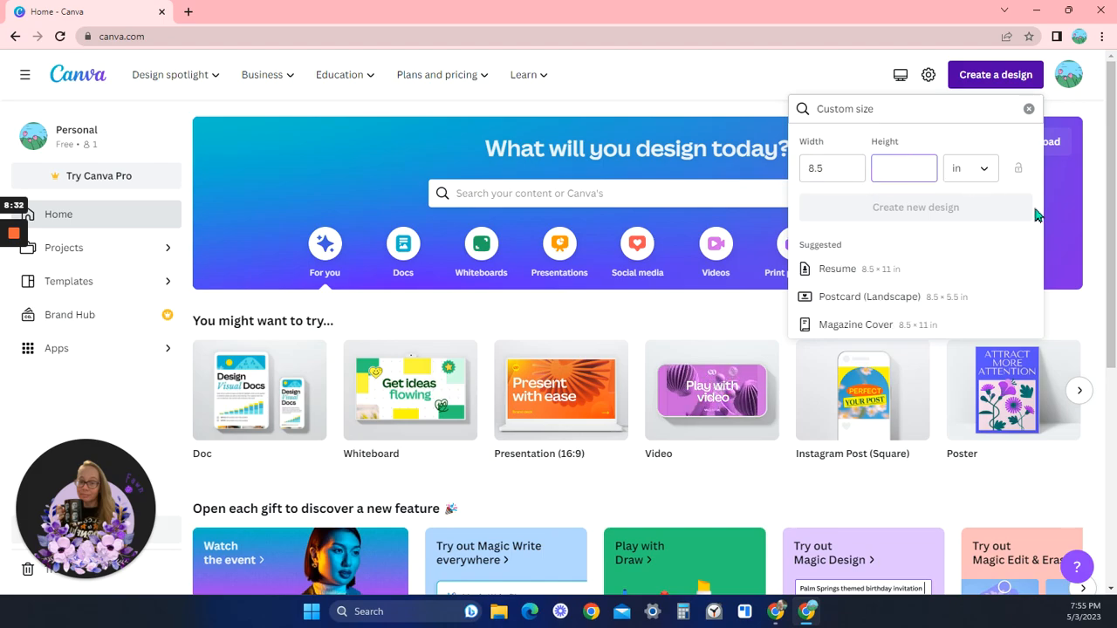
text(11)
click(896, 209)
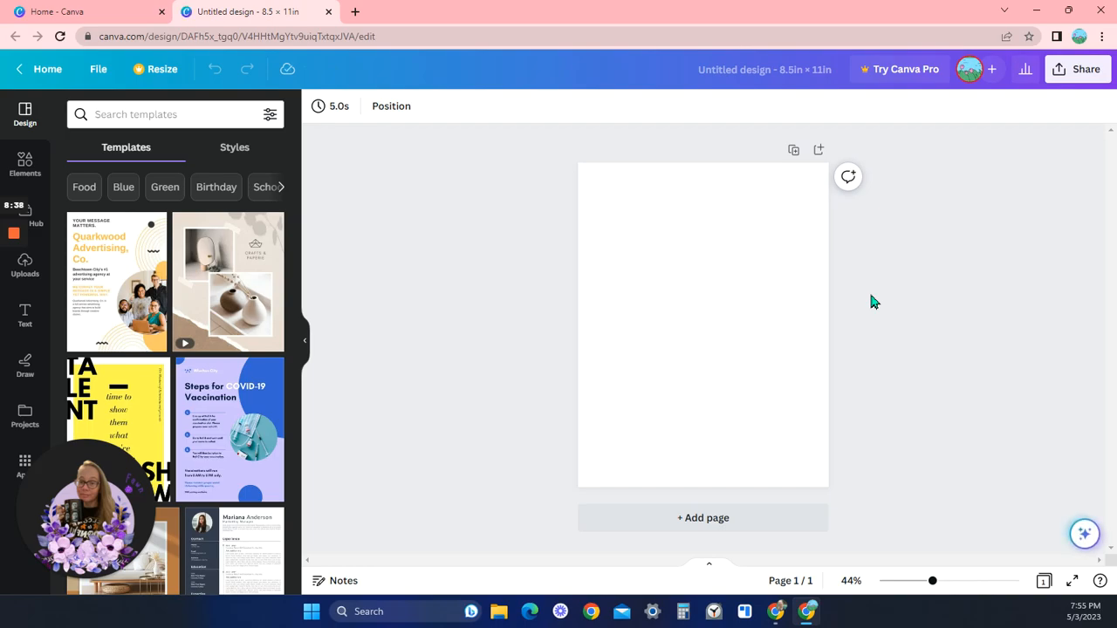
Open the product sheets design from the recent designs and look over the Resize options offered in the free account
click(118, 11)
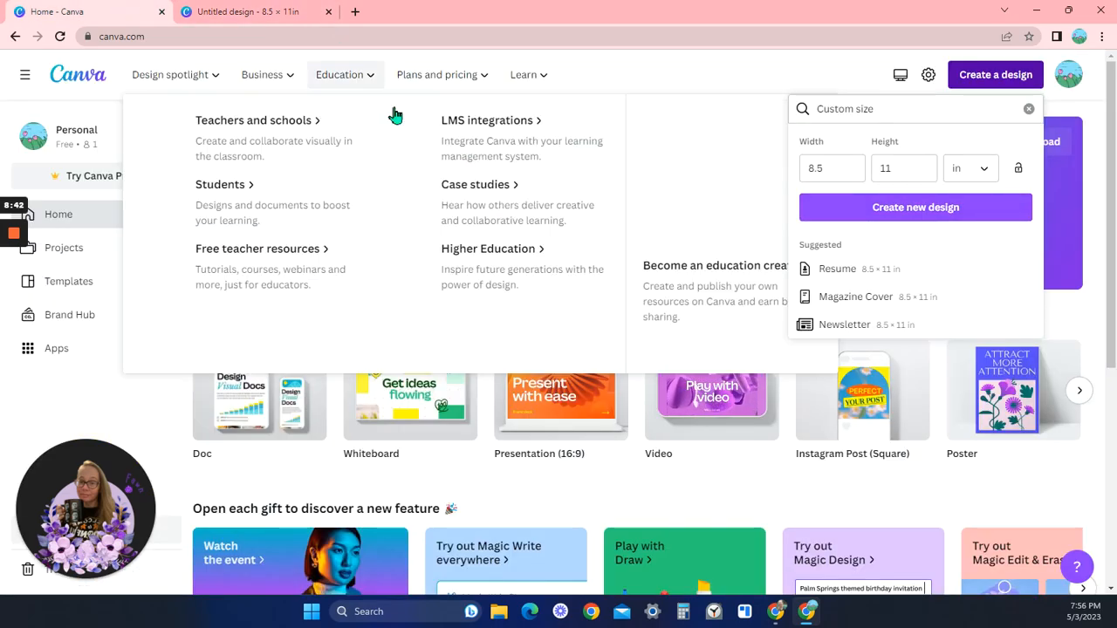
click(629, 75)
scroll(455, 393, down, 5)
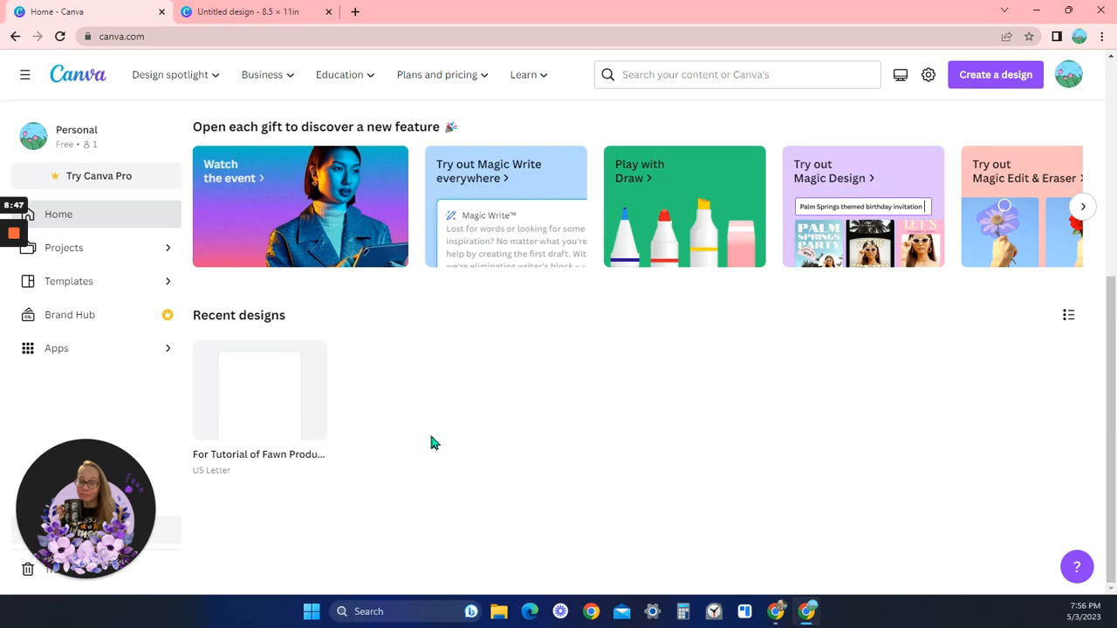
click(253, 392)
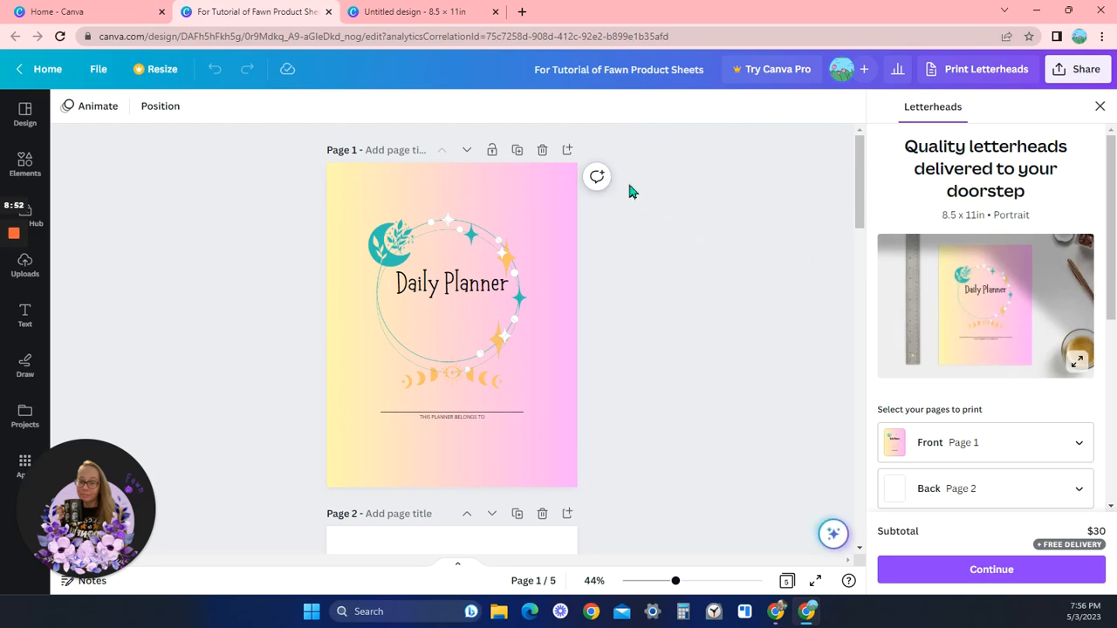
click(152, 75)
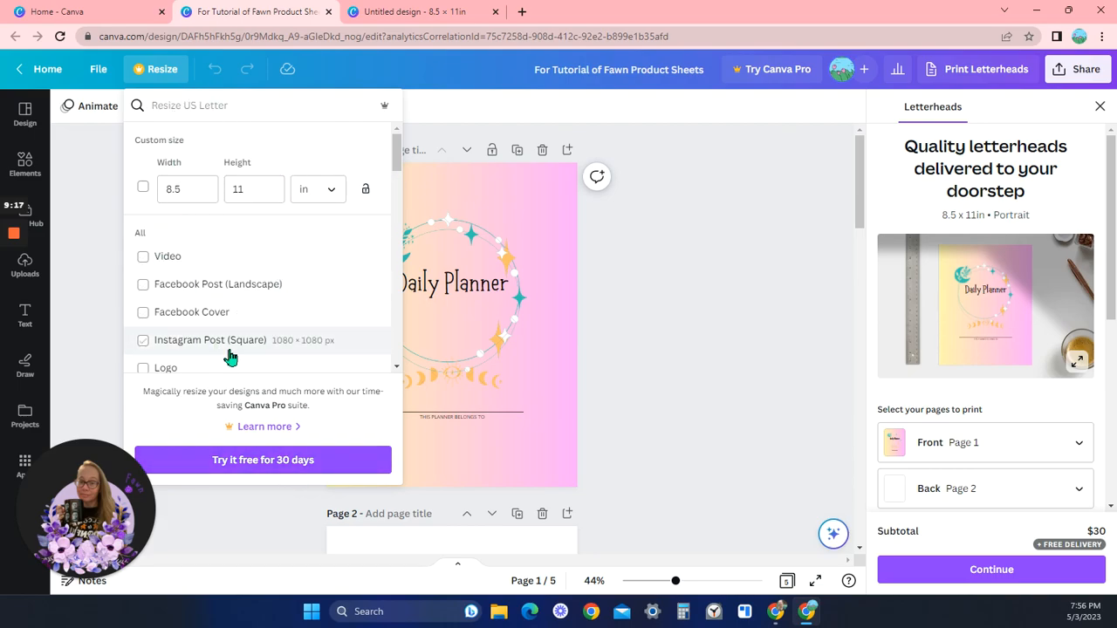
click(697, 281)
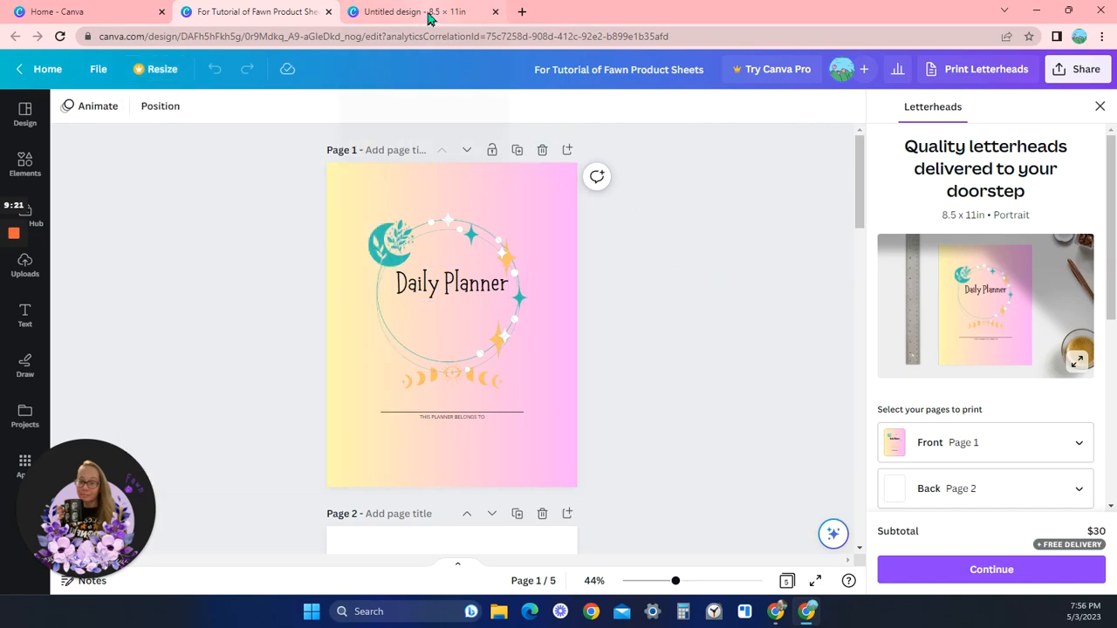
Create a blank A5 Document design from the free account's home page and close the extra home page tab
mouse_move(429, 17)
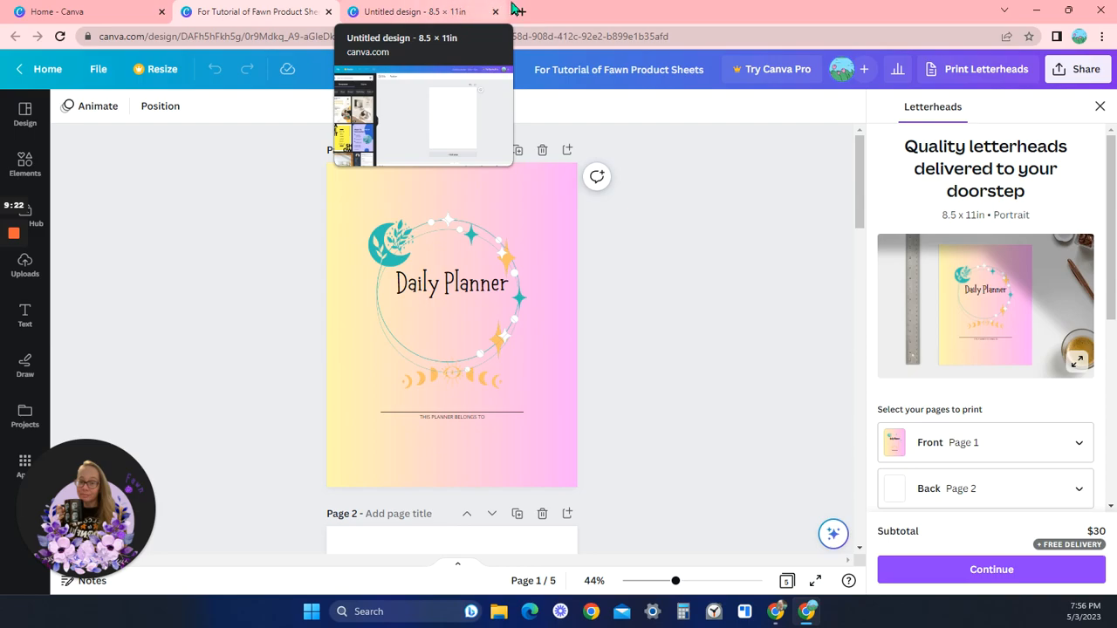
click(431, 14)
click(44, 68)
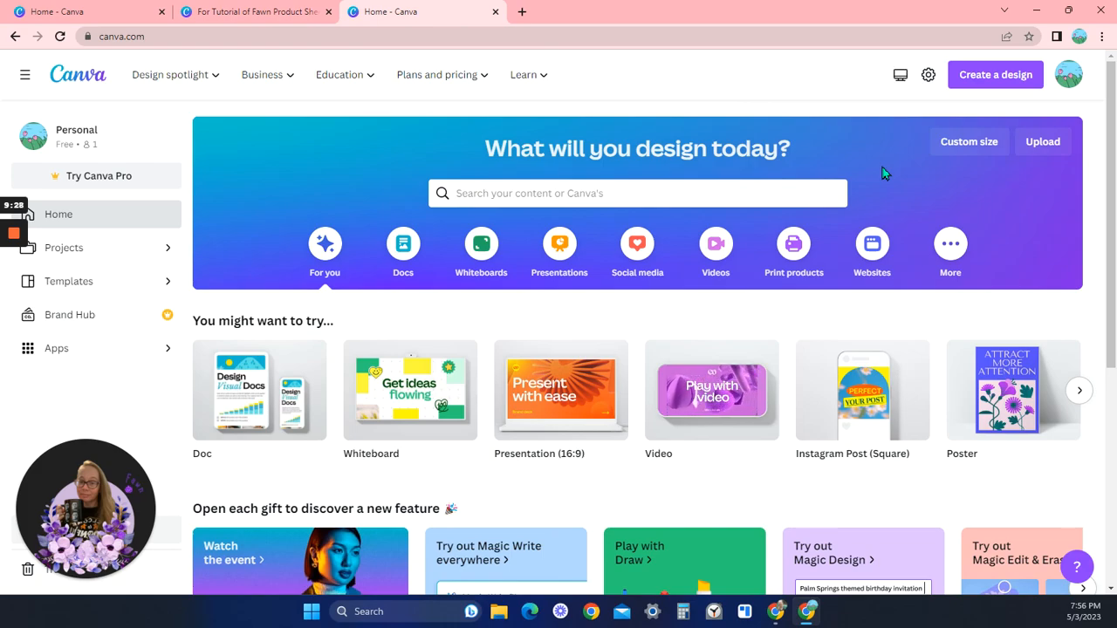
click(282, 13)
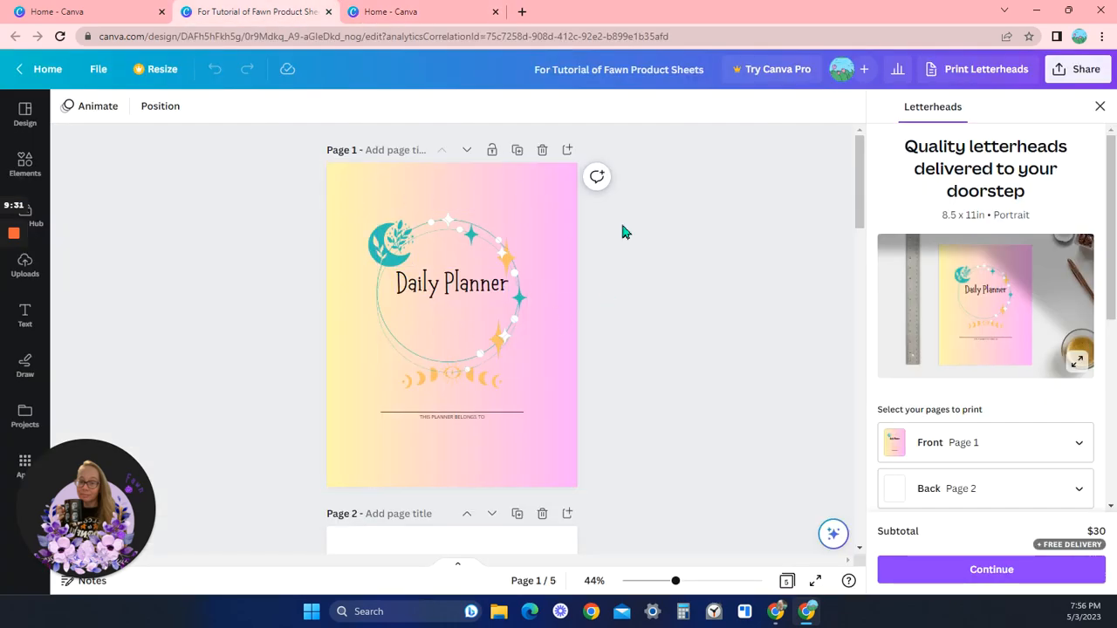
click(415, 10)
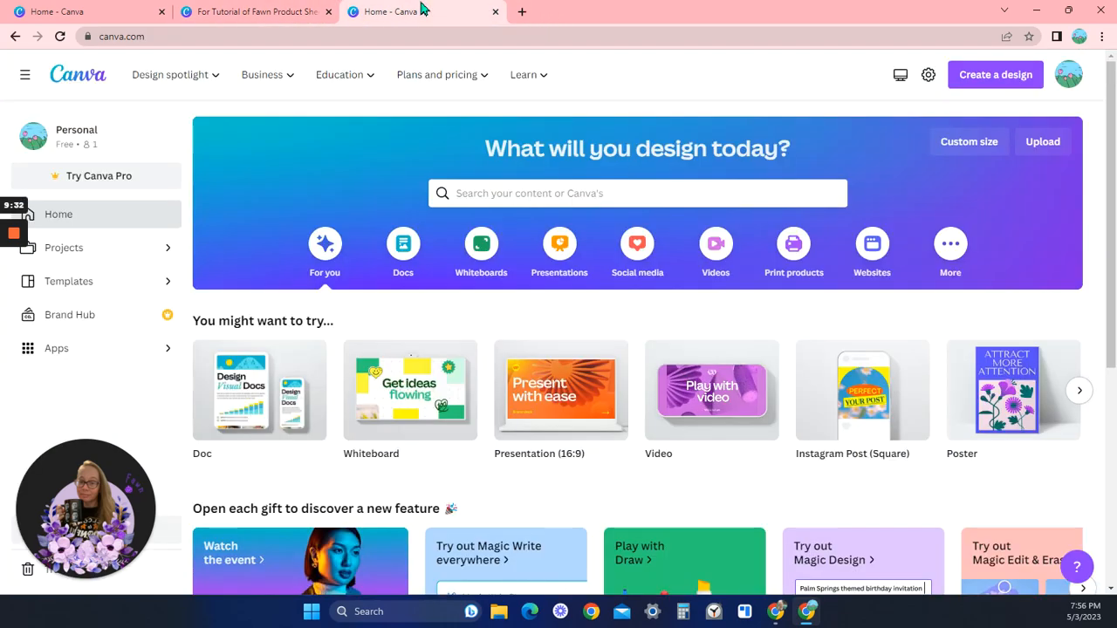
click(982, 76)
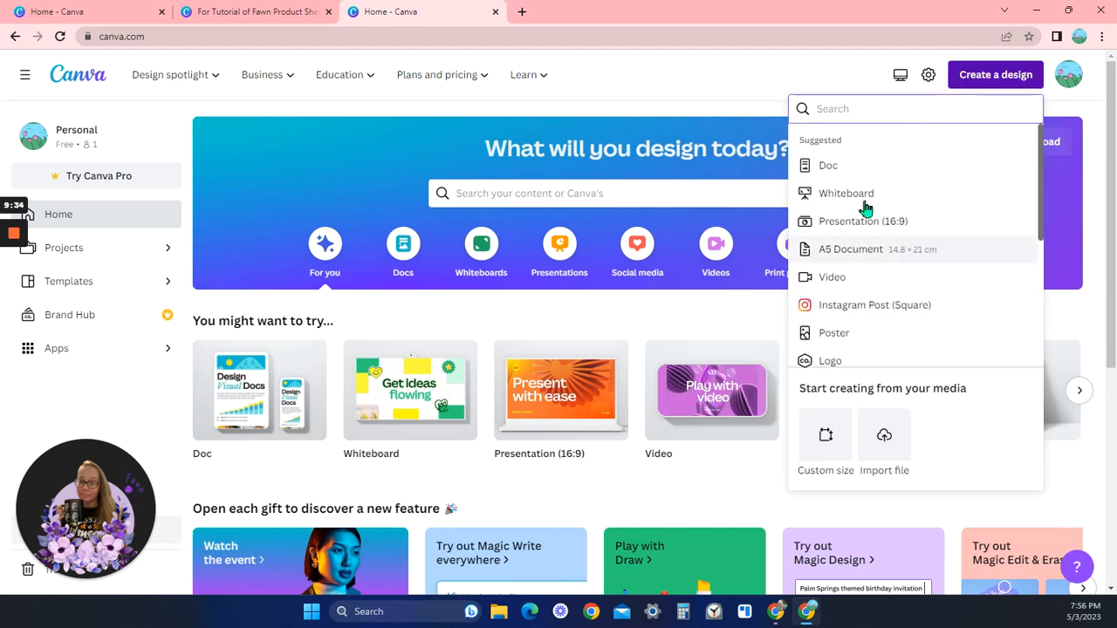
text(a5)
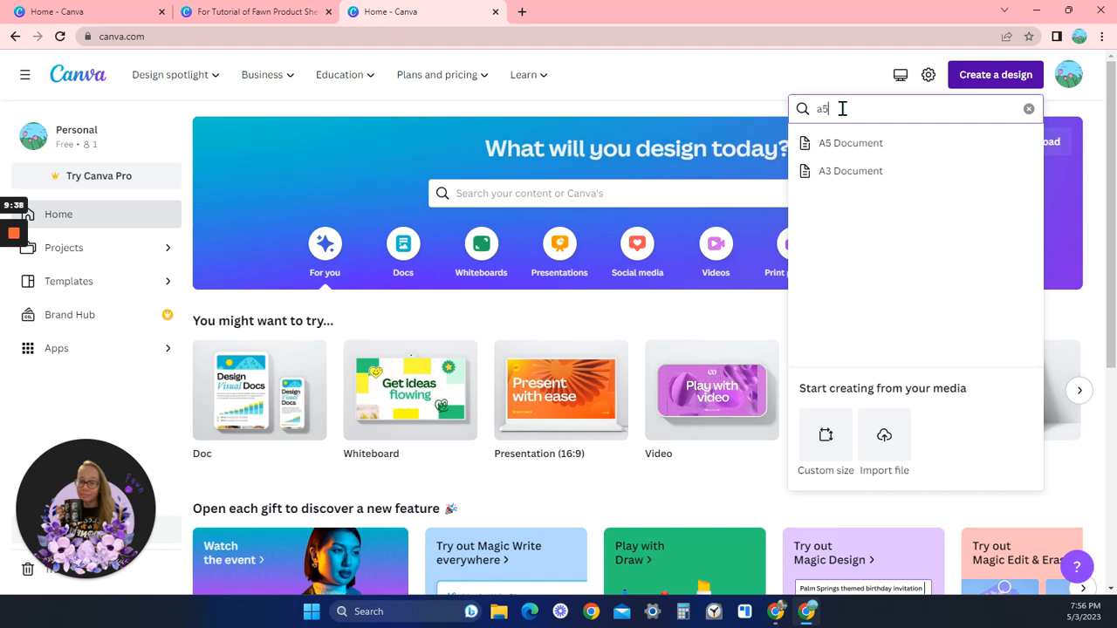
click(894, 152)
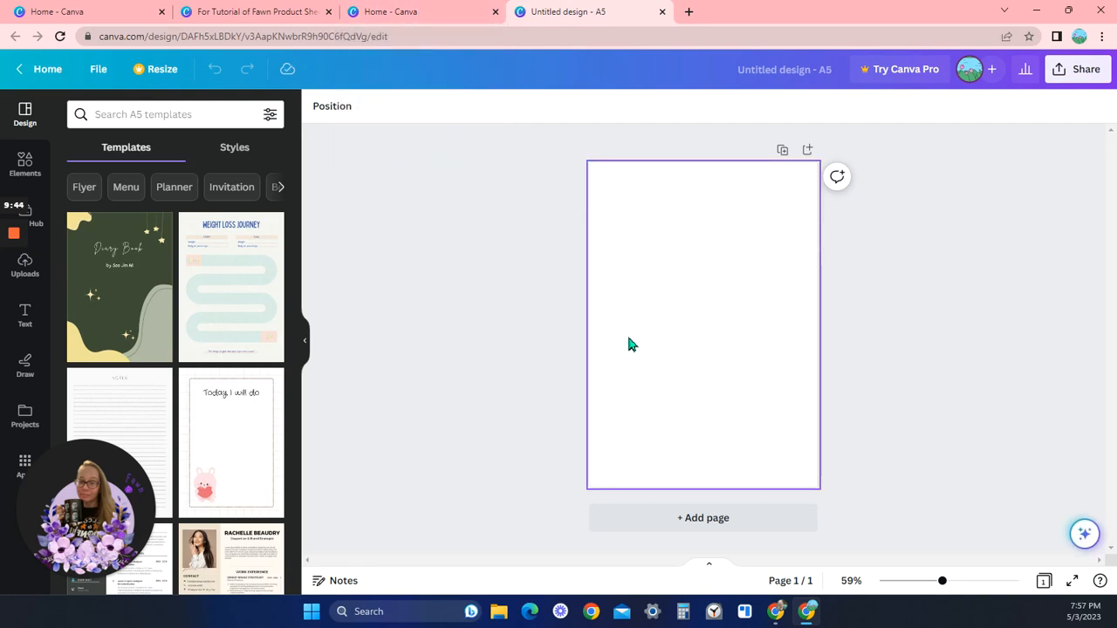
click(421, 12)
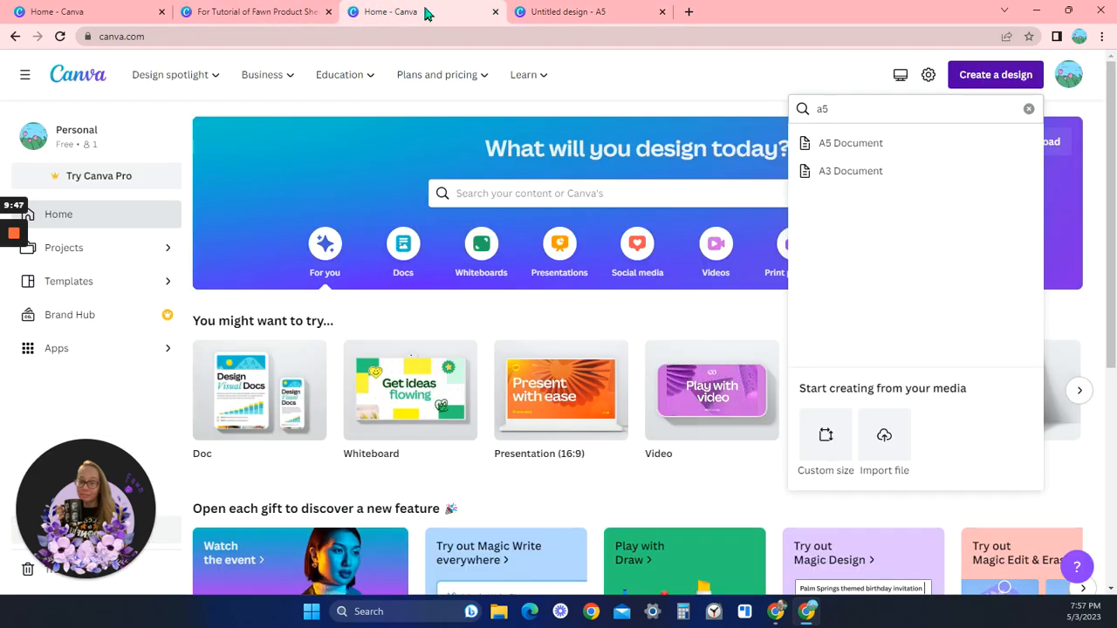
click(494, 12)
Copy all the Daily Planner cover elements from the product sheets design onto the blank A5 page and centre them there
click(266, 13)
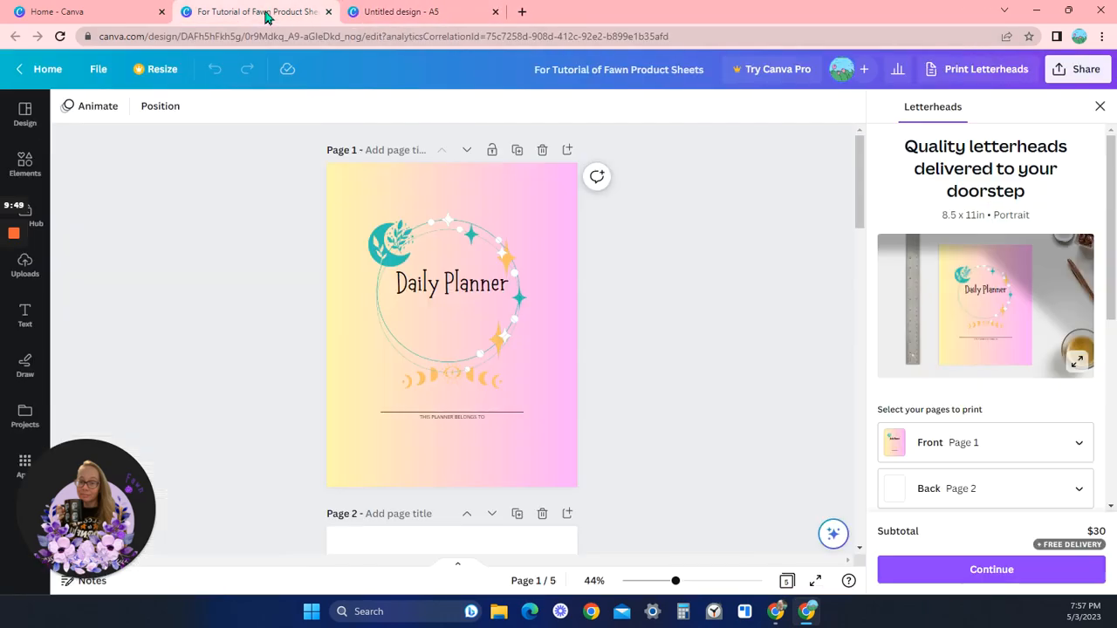
drag(277, 158, 574, 479)
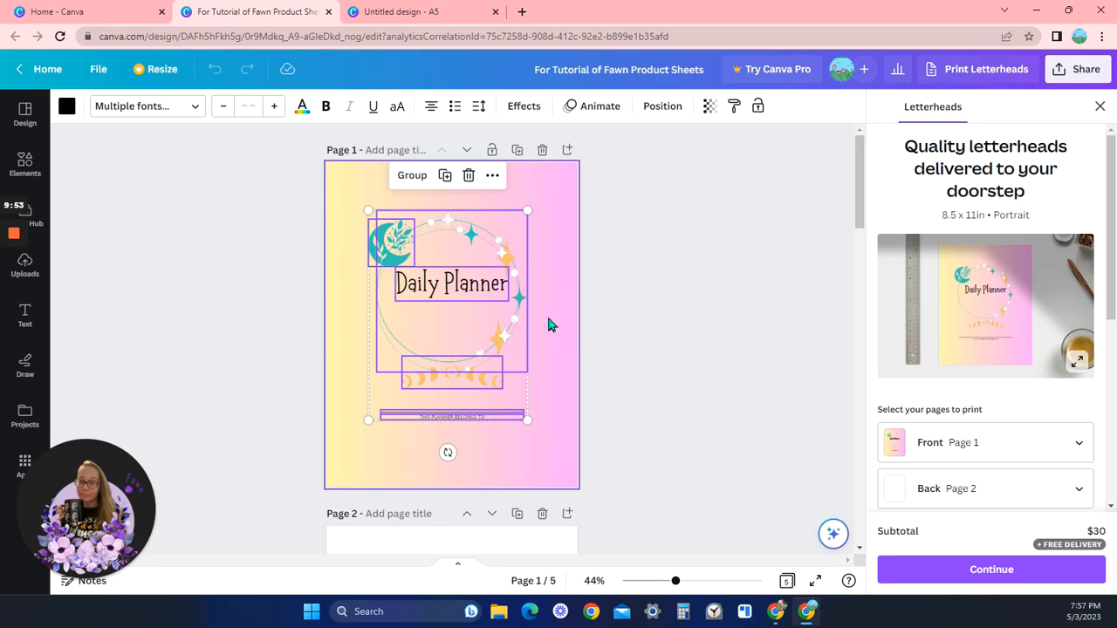
click(454, 12)
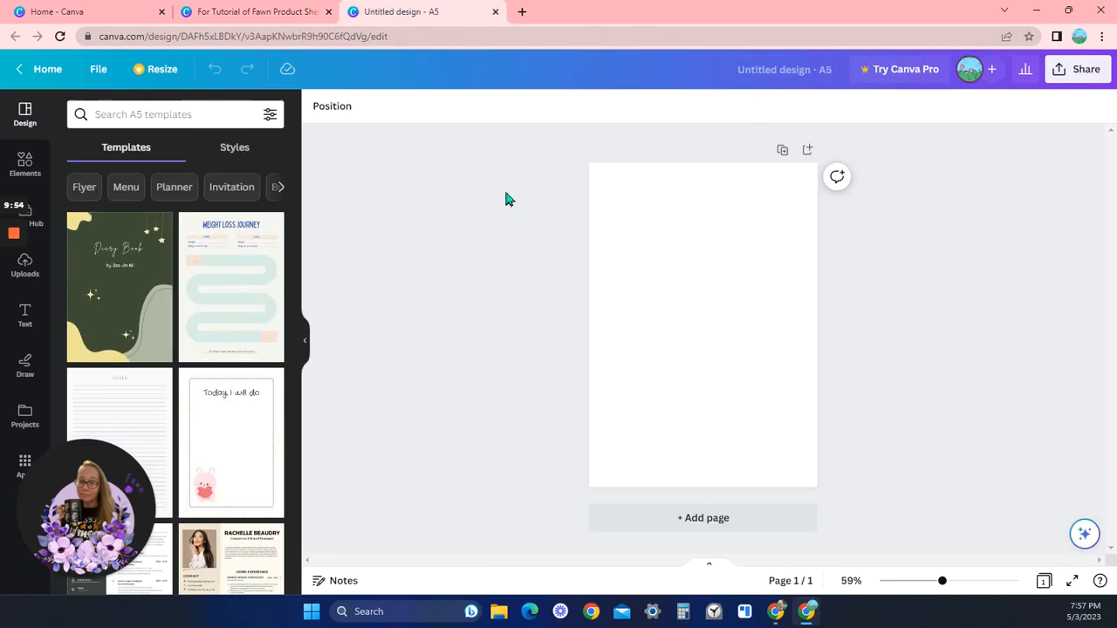
click(652, 264)
key(ctrl+v)
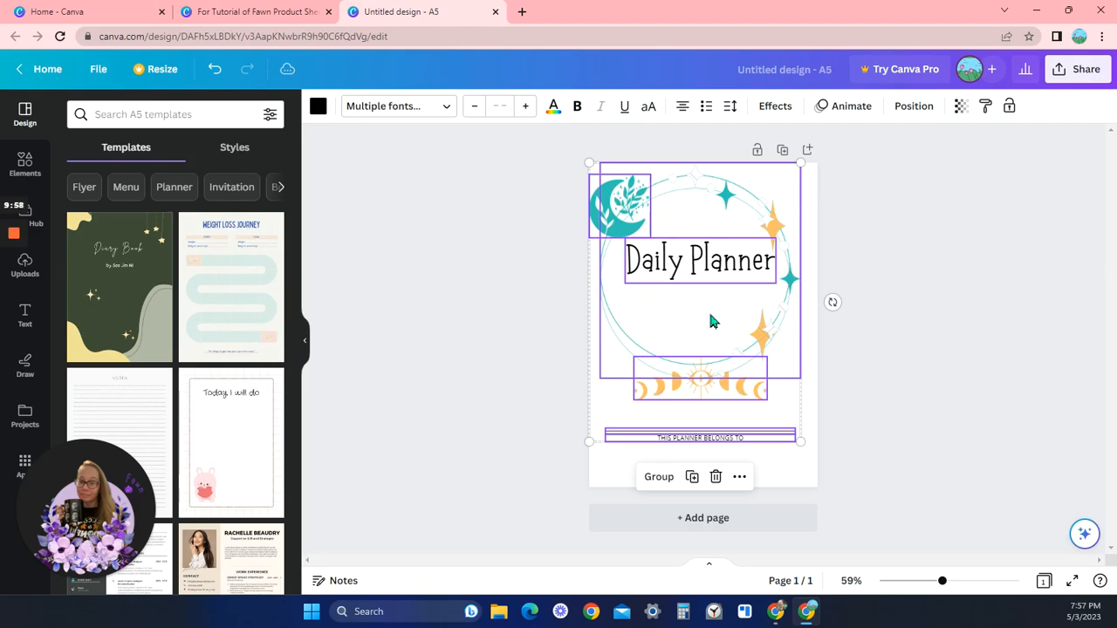
drag(696, 309, 703, 308)
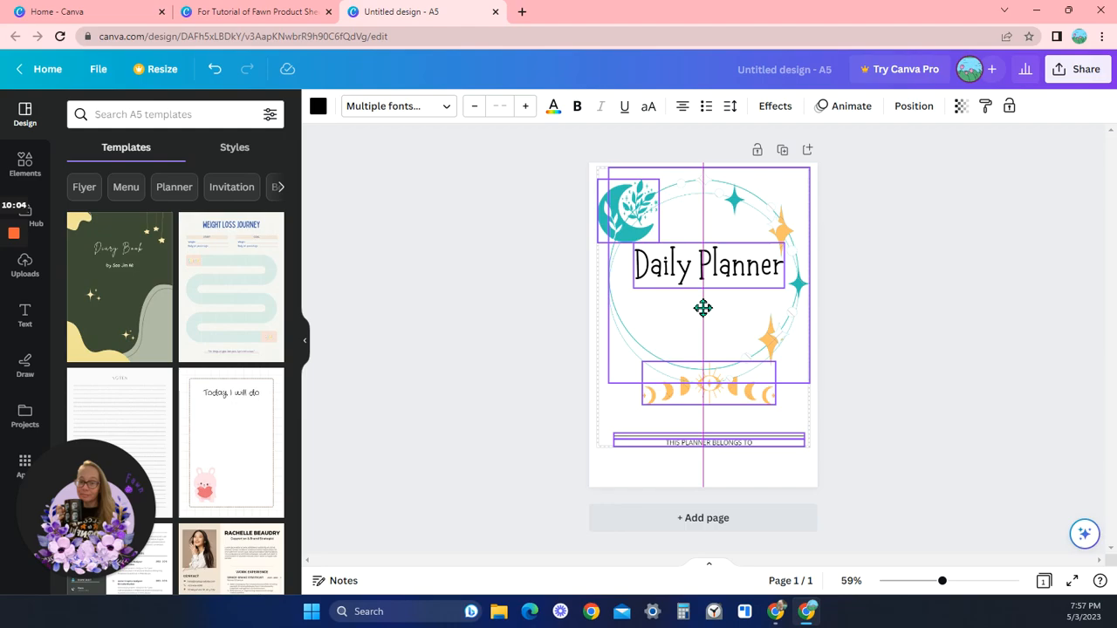
drag(703, 308, 703, 308)
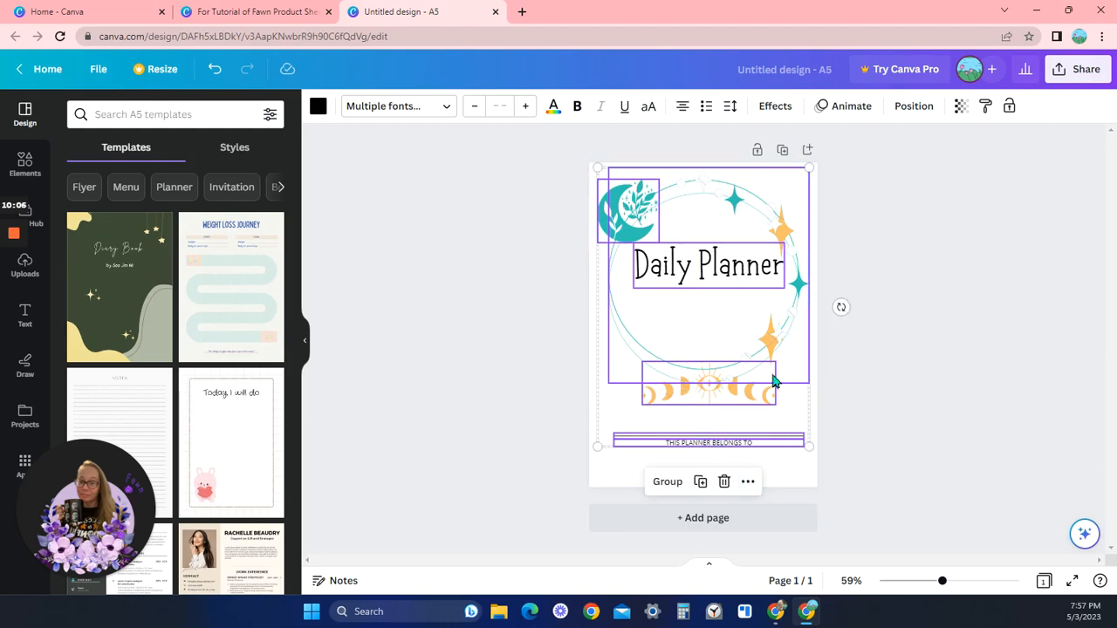
click(866, 462)
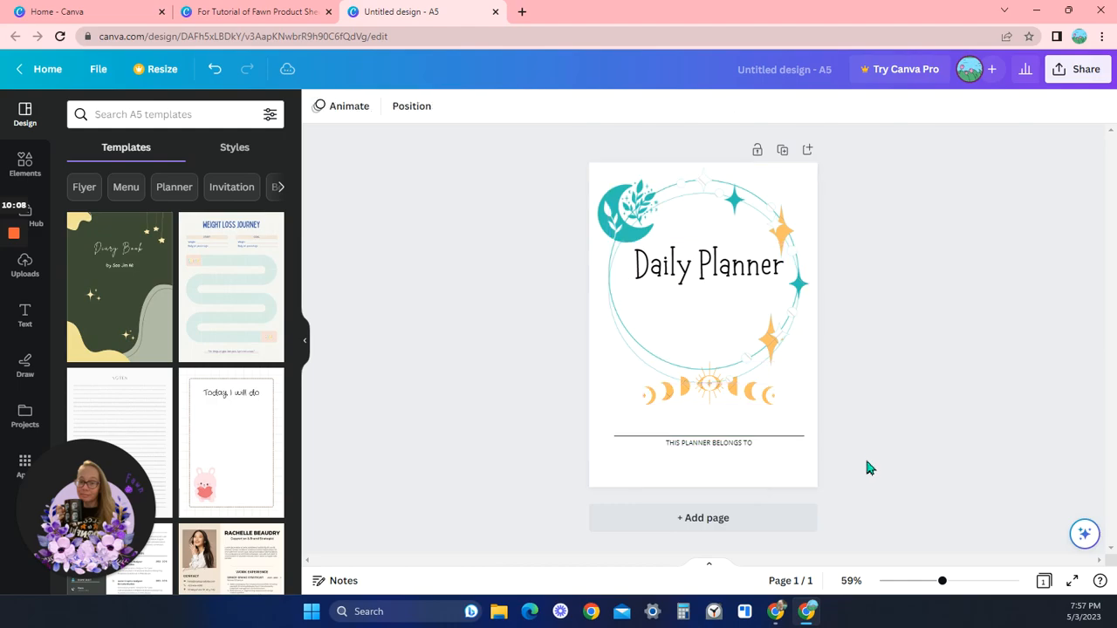
Apply the yellow-to-pink gradient to the A5 cover background and add a second page with a white background
click(779, 478)
click(318, 105)
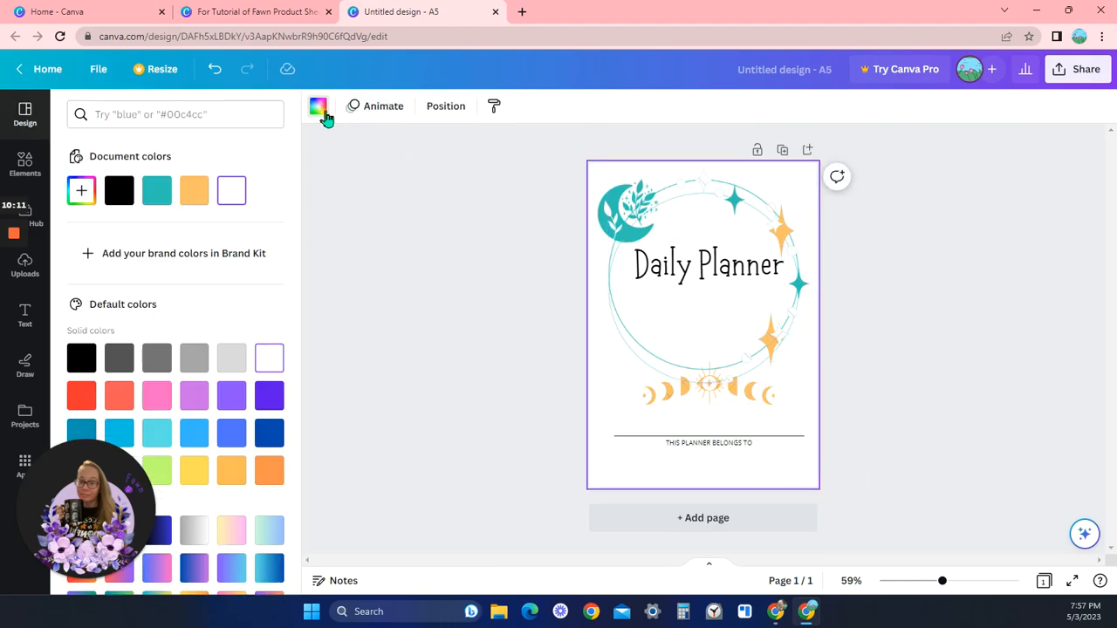
scroll(250, 401, down, 1)
click(236, 455)
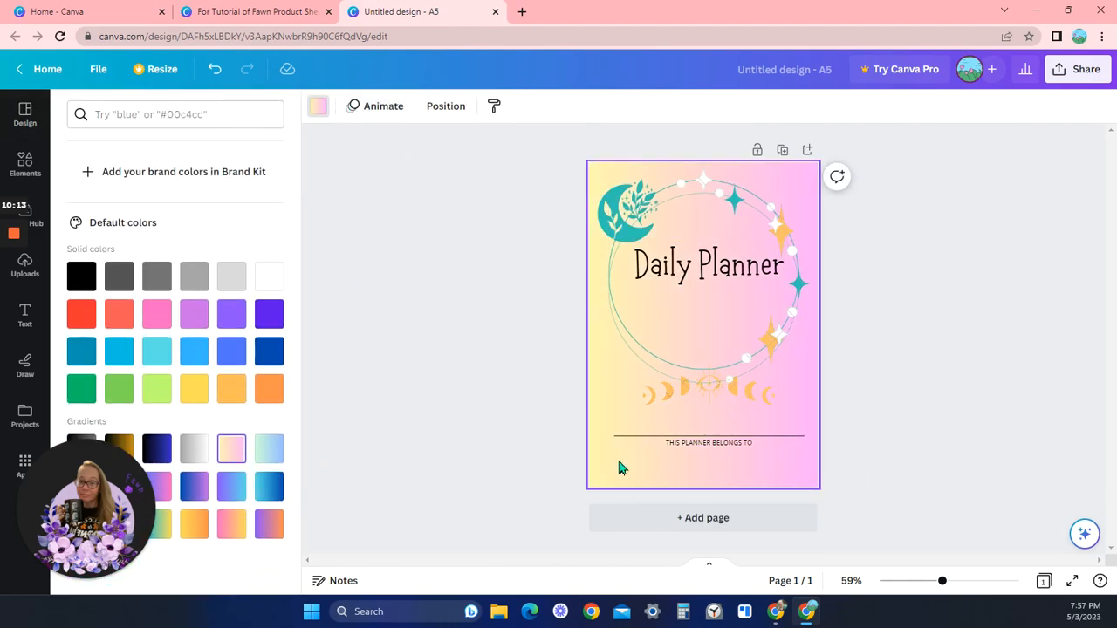
click(701, 523)
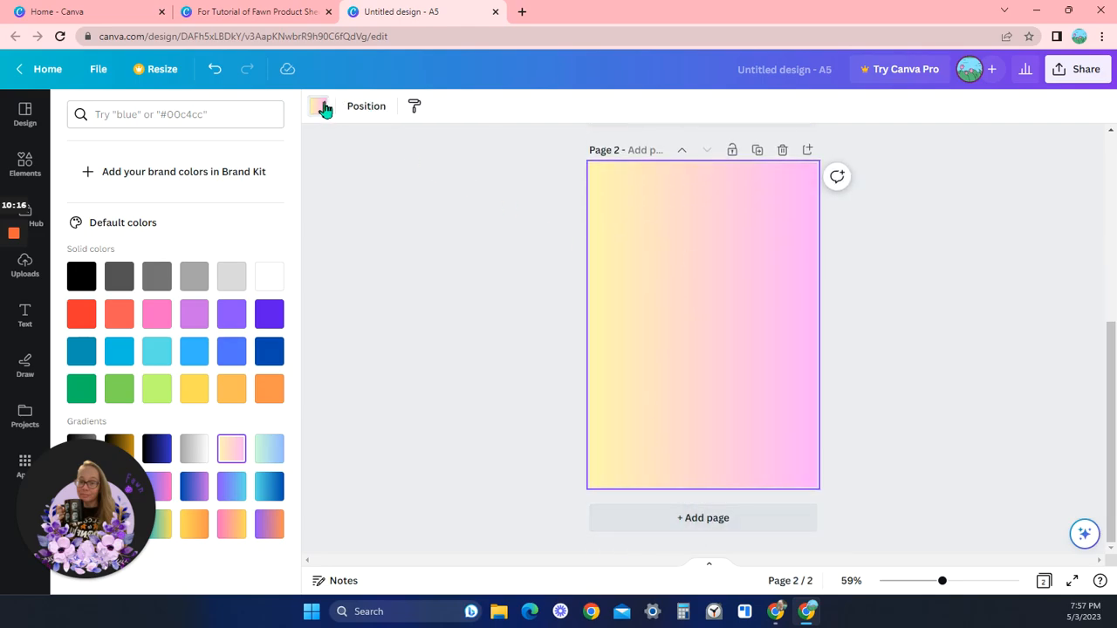
click(269, 276)
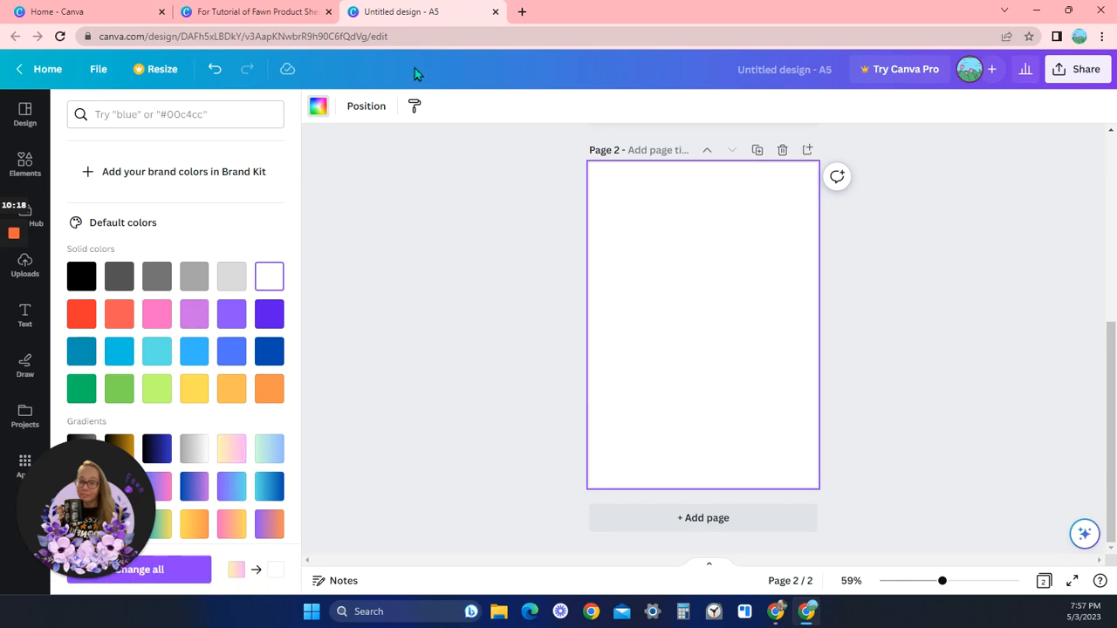
Copy all the Daily To Do's page elements from the product sheets design onto A5 page 2 and shift them slightly down
click(262, 16)
scroll(279, 297, down, 5)
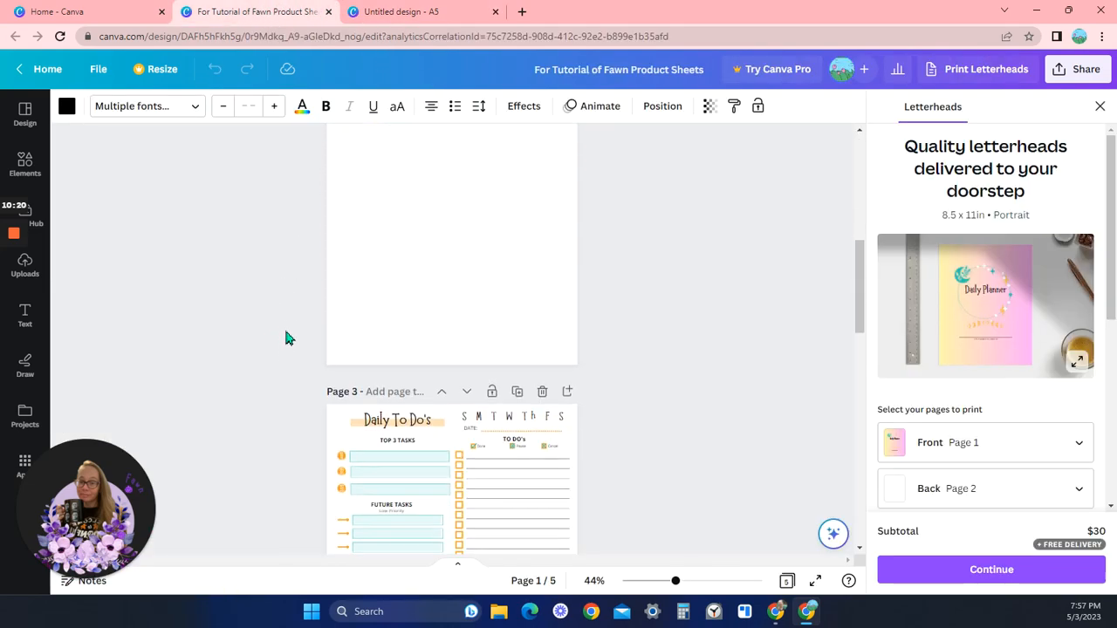
scroll(288, 332, down, 2)
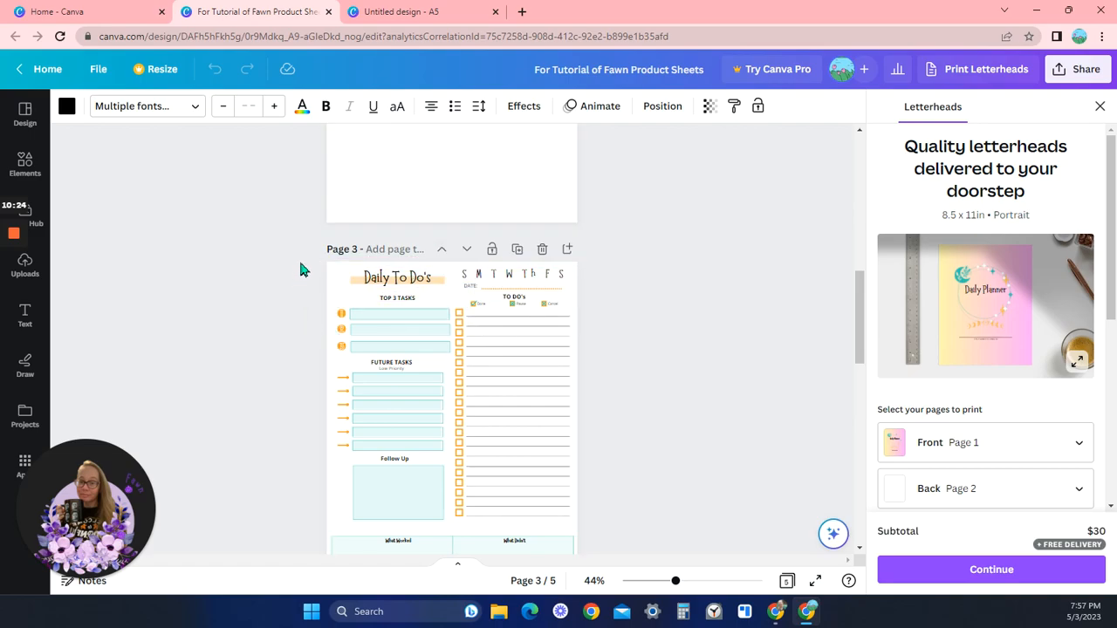
drag(303, 271, 582, 428)
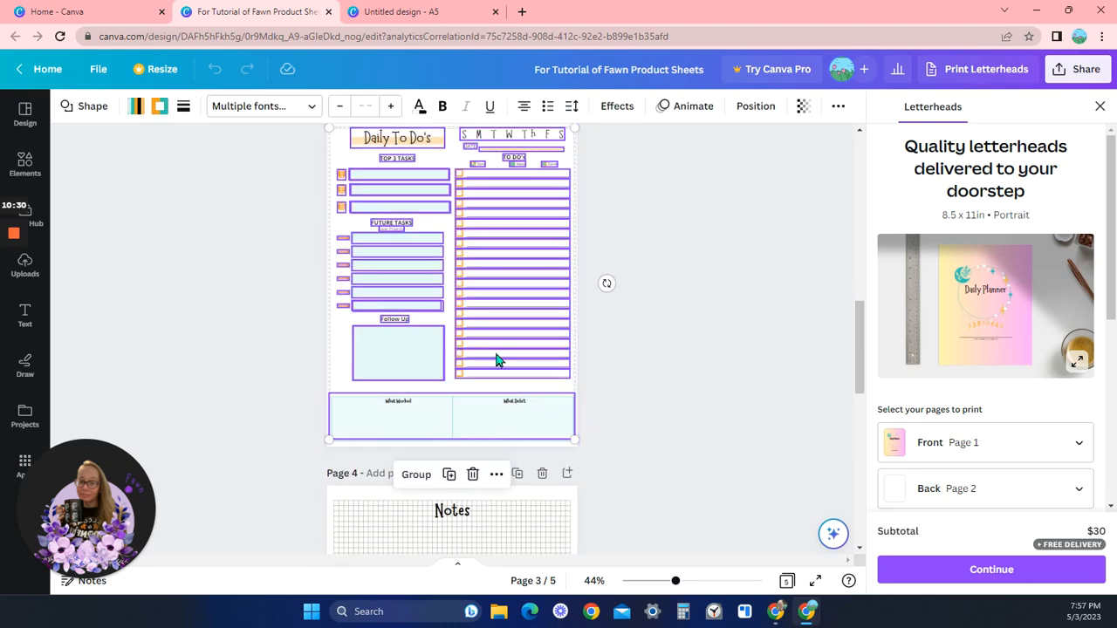
scroll(481, 384, up, 1)
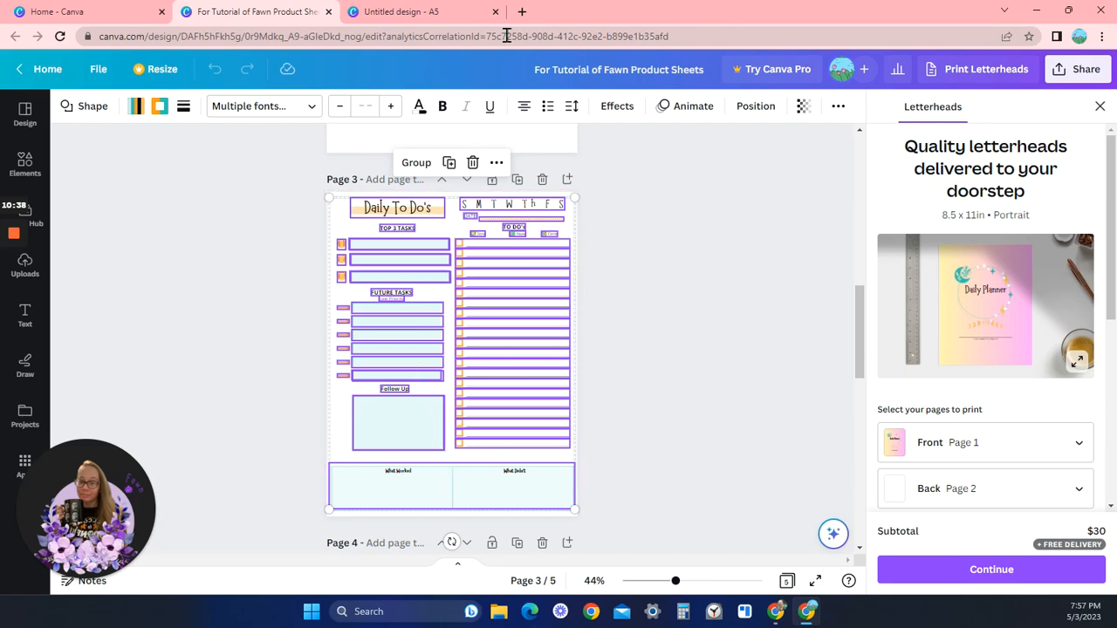
click(437, 11)
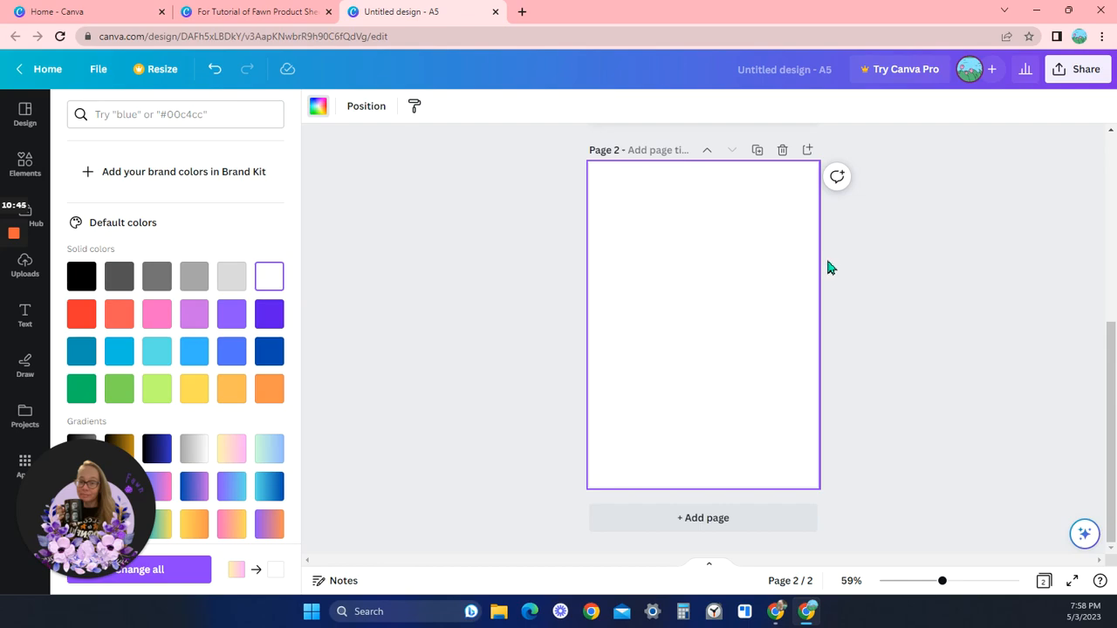
key(ctrl+v)
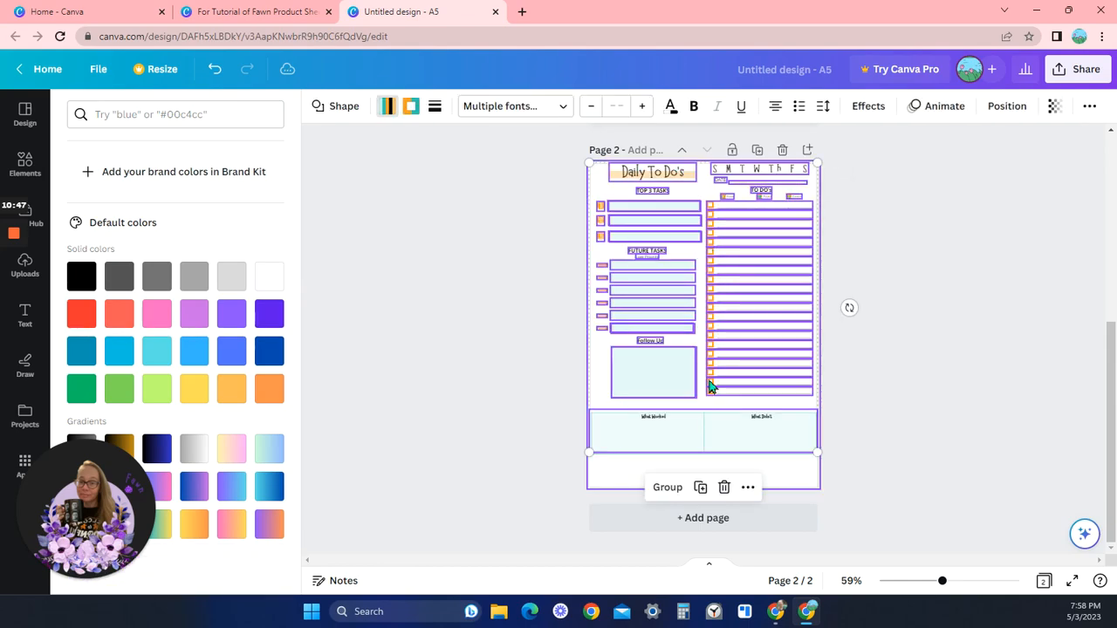
drag(737, 324, 738, 332)
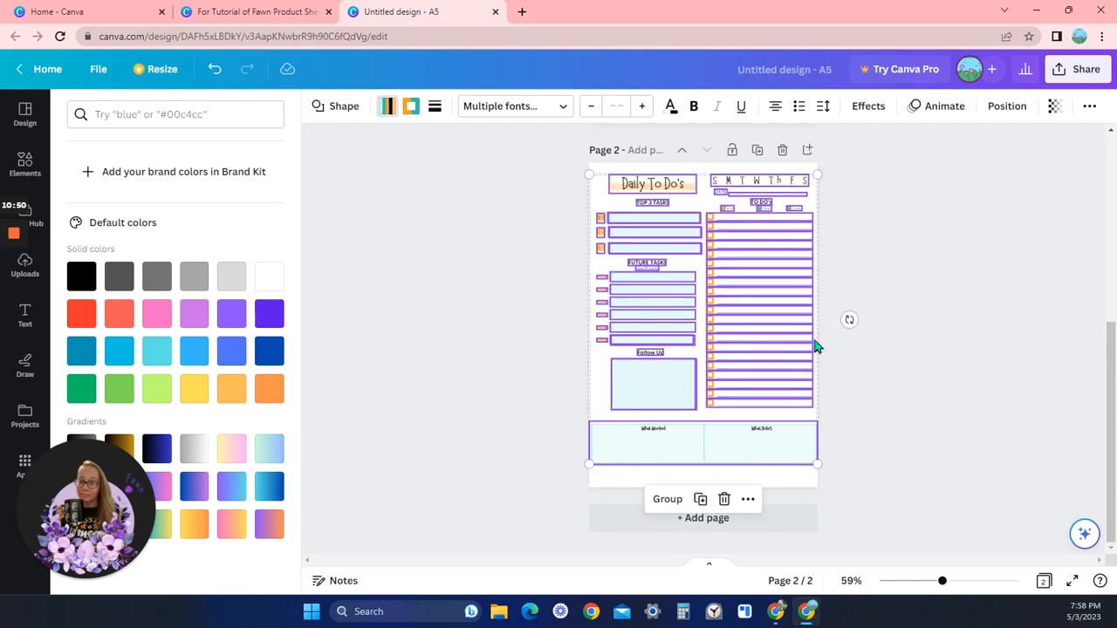
key(Escape)
key(Escape)
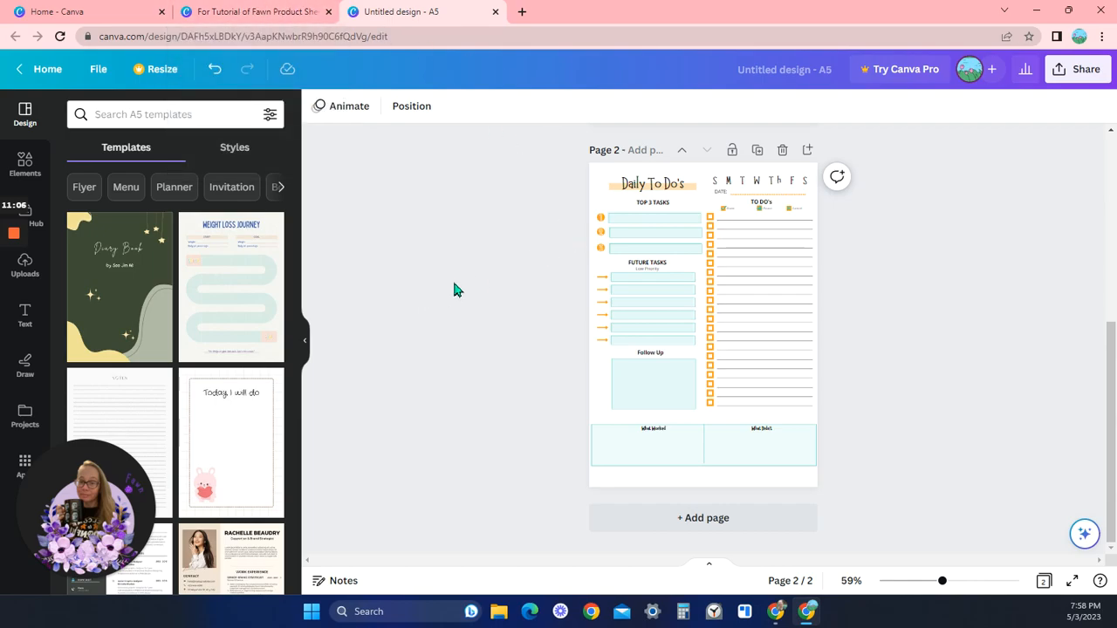
Return to the product sheets design and clear the selection on its Daily To Do's page
click(258, 11)
click(166, 242)
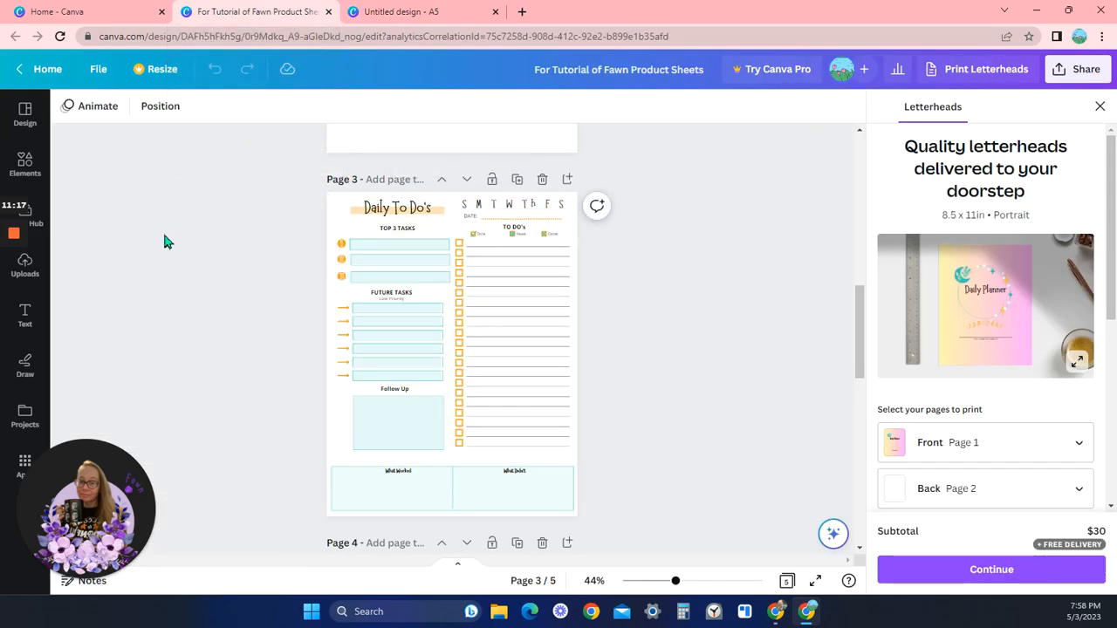